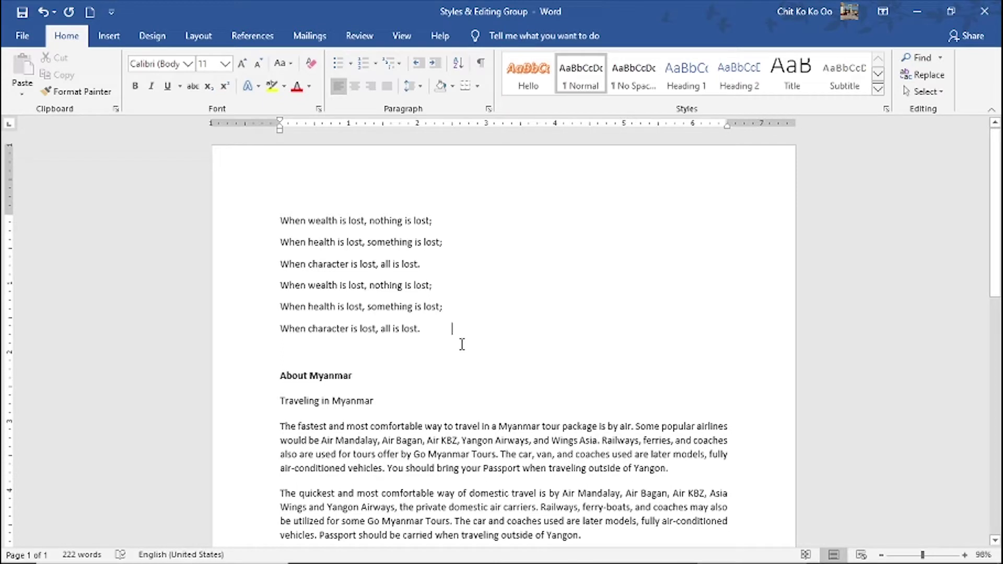
Look through File > New's blank-document template, then return to the document
left_click(22, 37)
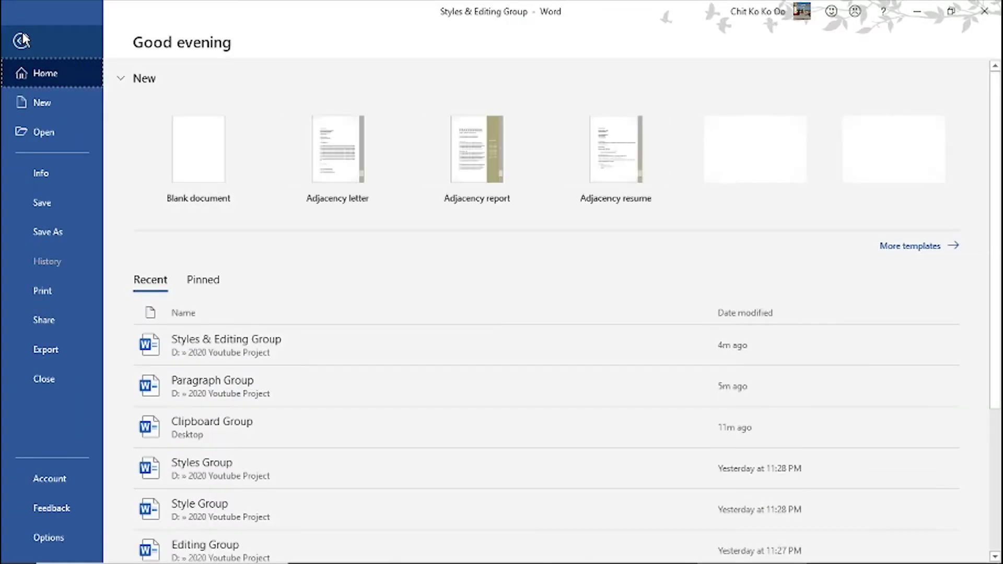
left_click(51, 107)
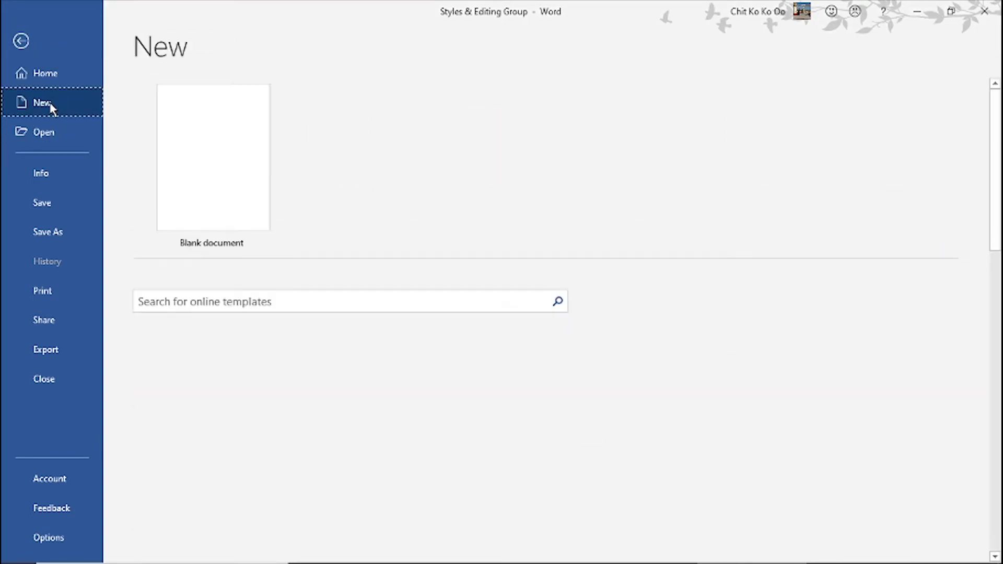
left_click(222, 167)
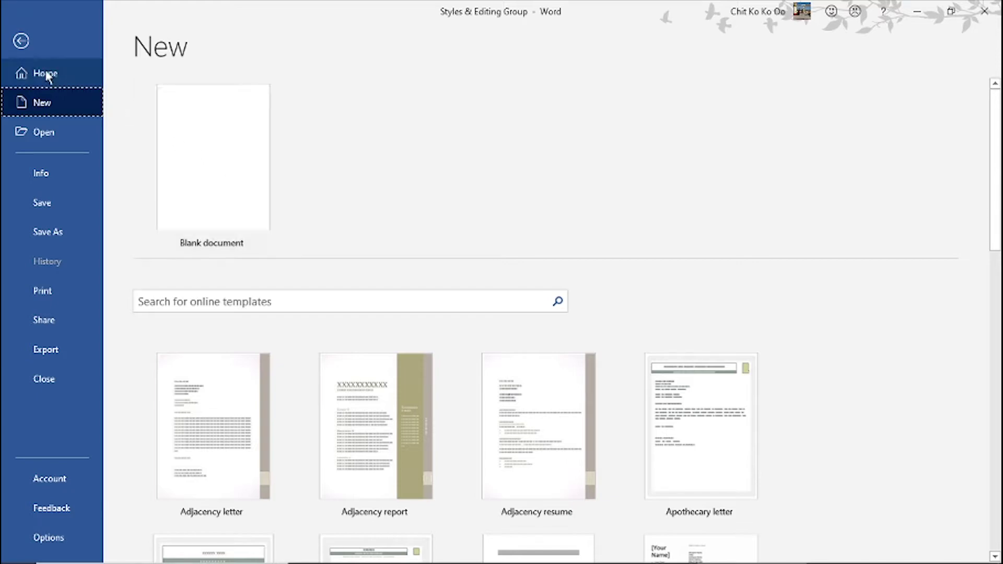
left_click(19, 71)
left_click(20, 41)
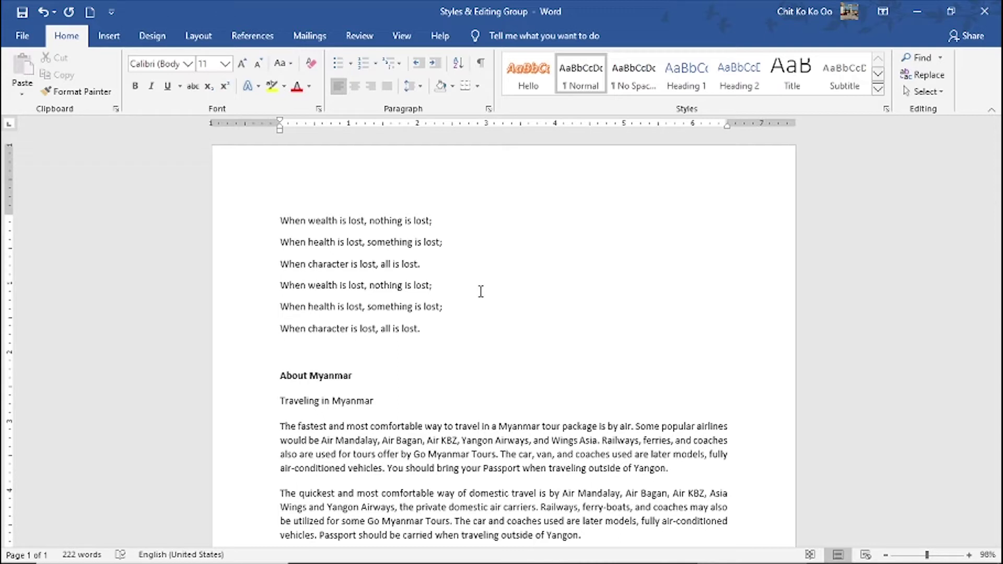
In a new blank document, type 'When wealth is lost, nothing is lost' and 'When health is lost, something is lost'
key("ctrl+n")
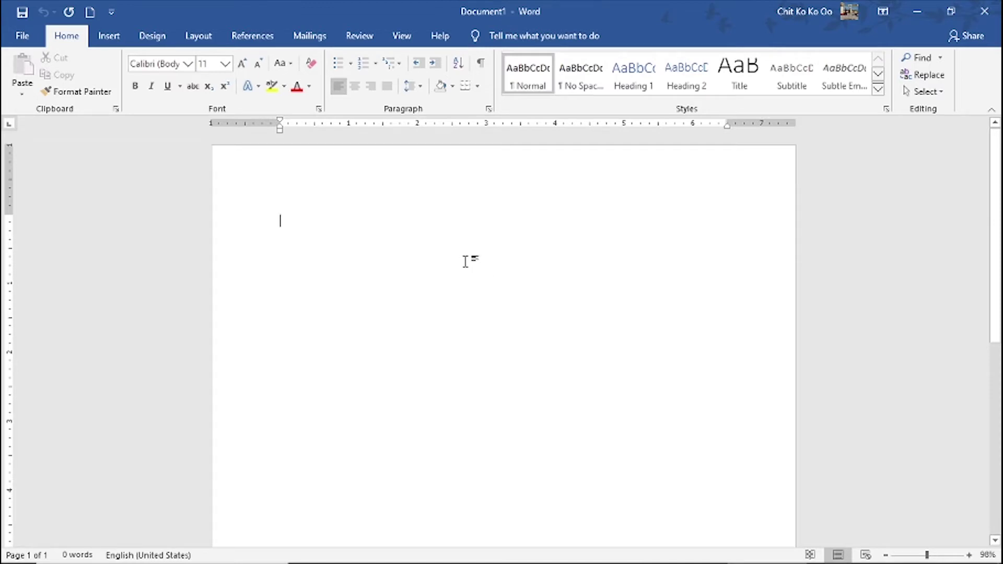
type("When ")
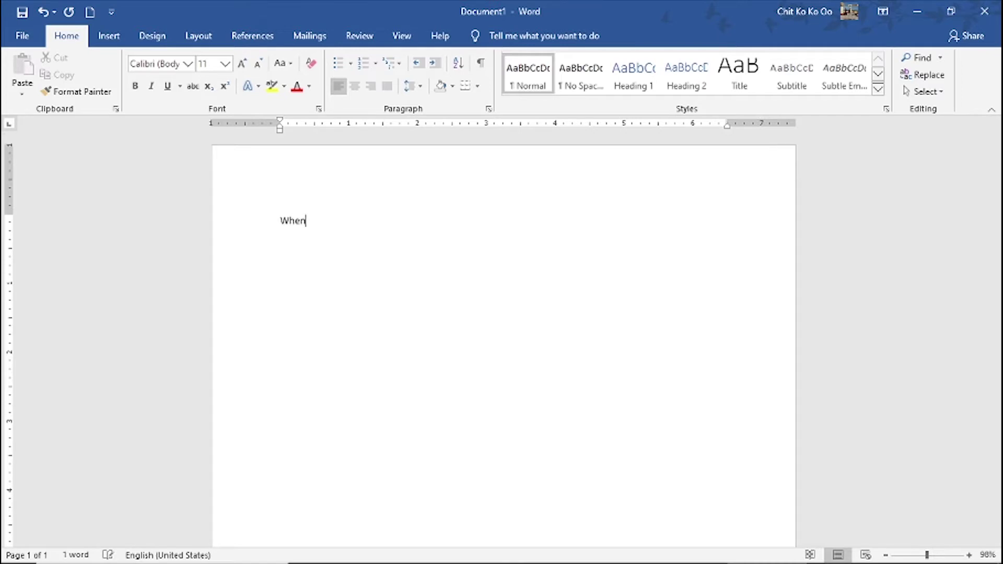
type("we")
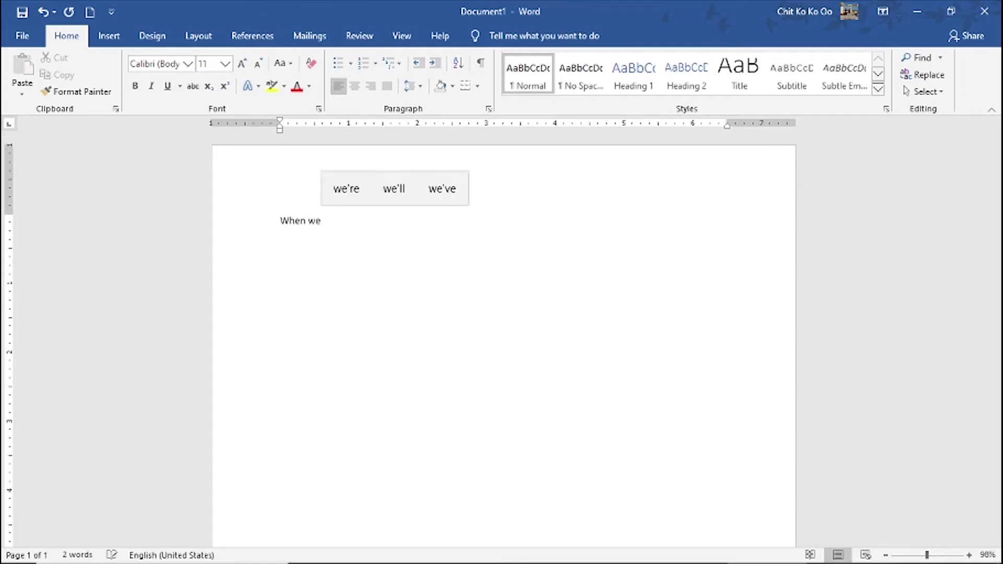
type("alth is ")
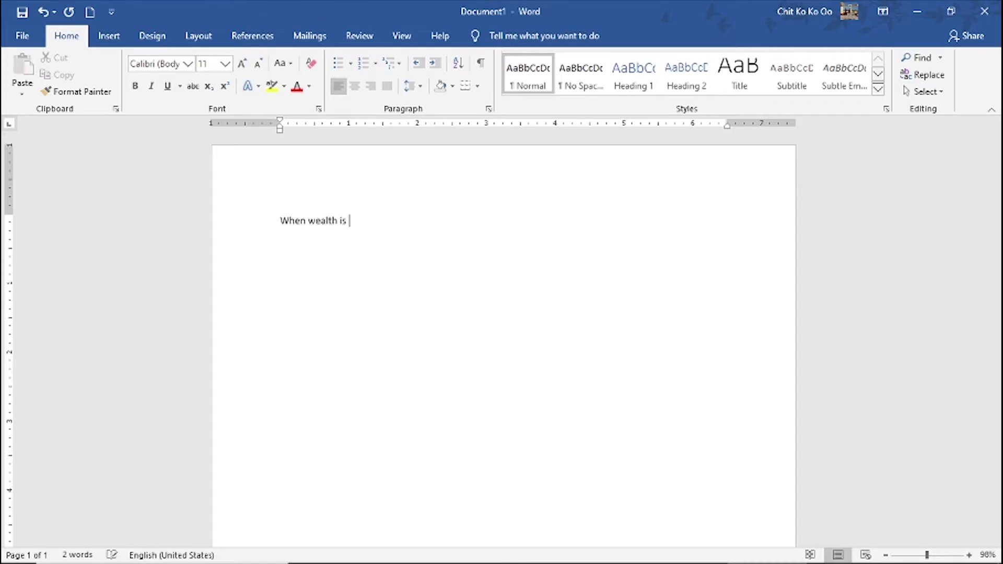
type("lost,")
type(" nothing is ")
type("lost")
key("Return")
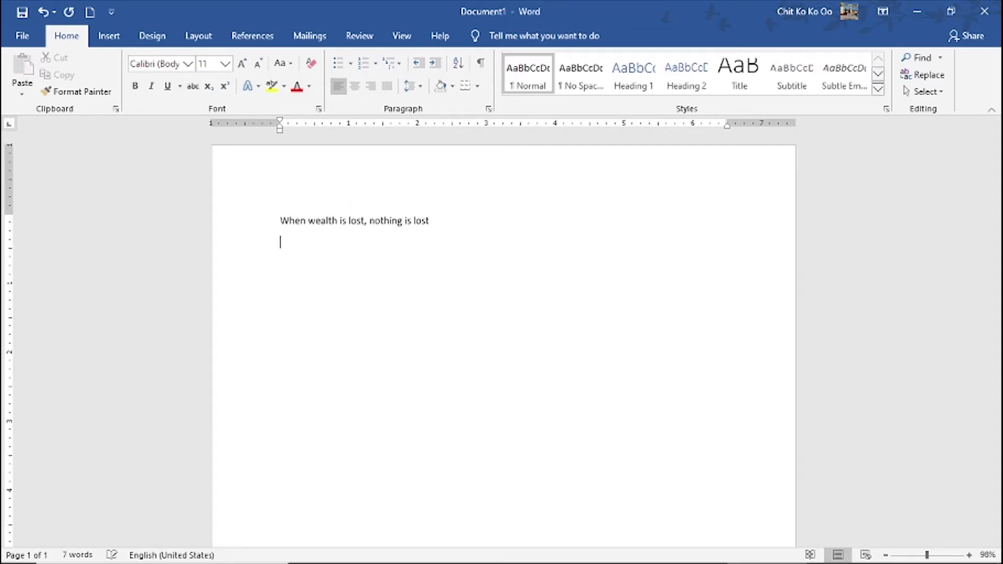
type("When ")
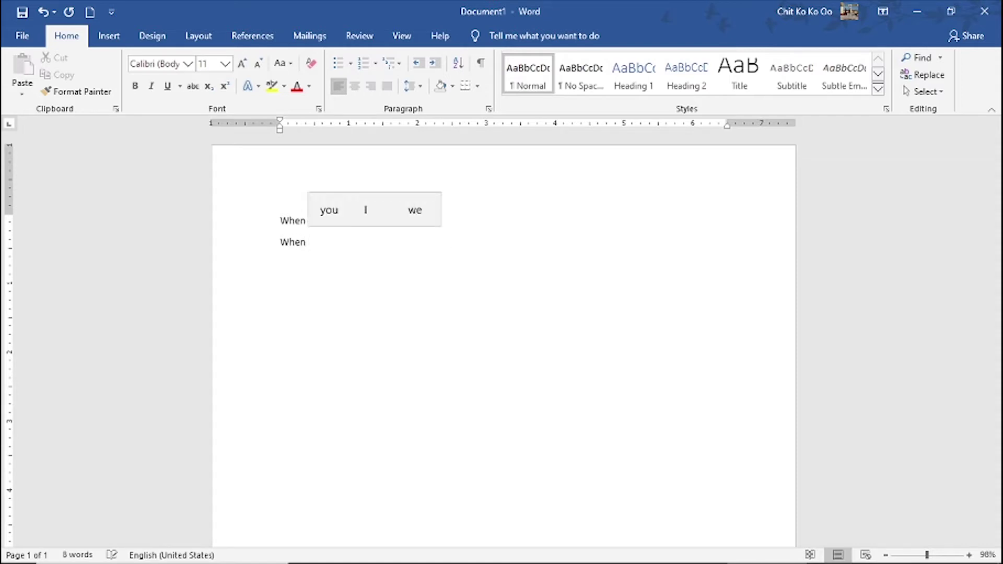
type("health is")
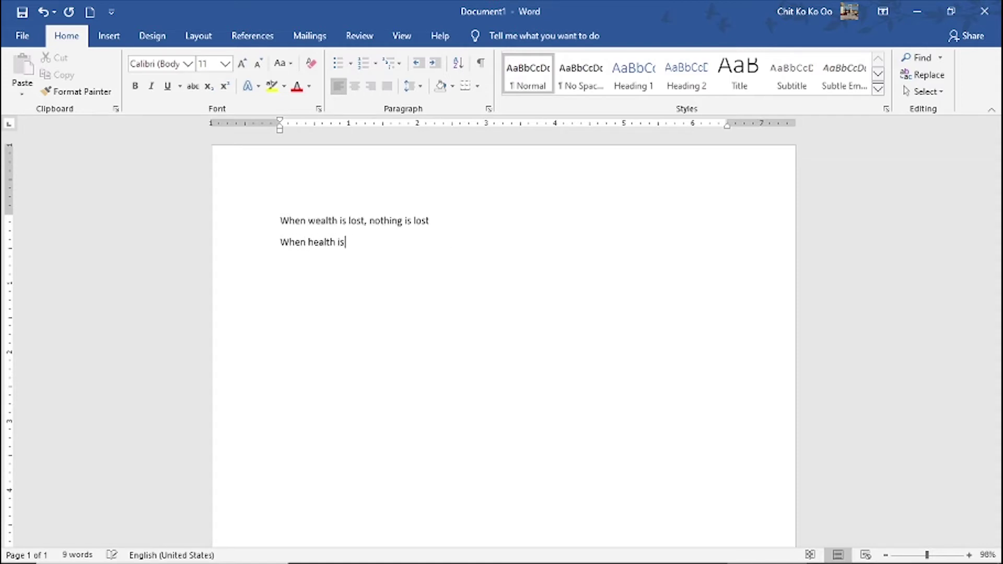
type(" lost, ")
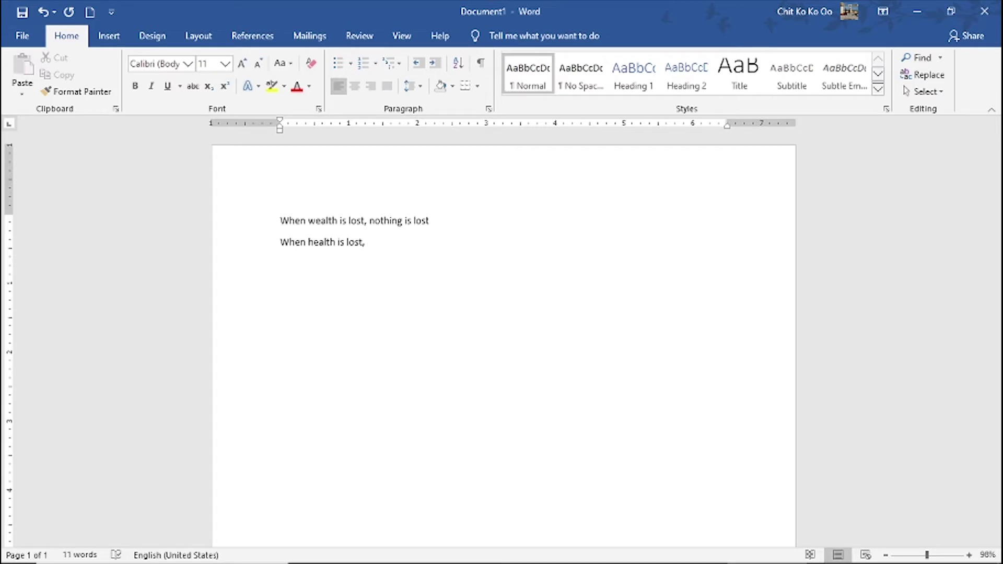
type("Some")
key("BackSpace")
key("BackSpace")
key("BackSpace")
key("BackSpace")
type("something ")
type("is lost")
Add the third line 'When character is lost, all is lost'
key("Return")
type("Whien ")
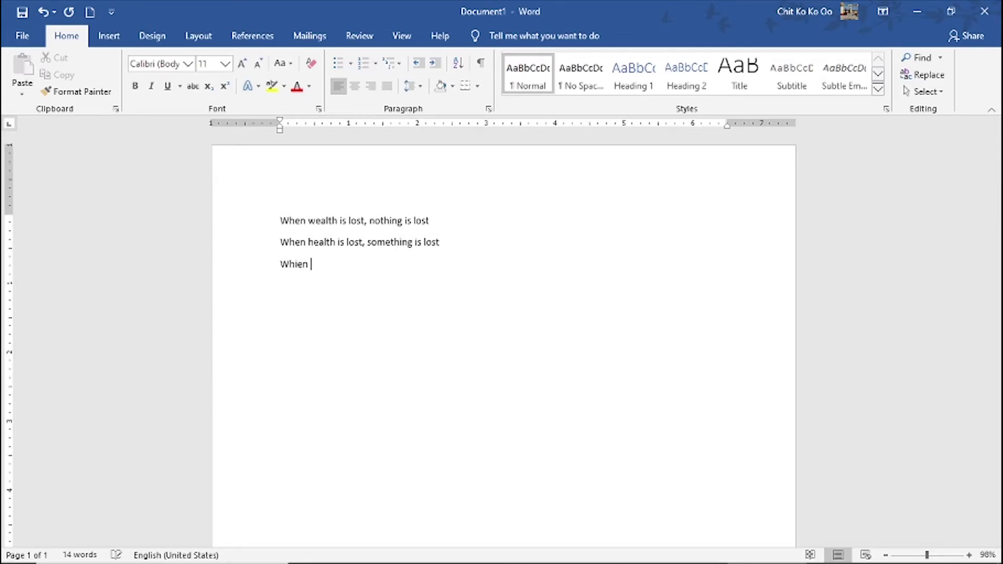
type("cha")
key("BackSpace")
key("BackSpace")
key("BackSpace")
key("BackSpace")
key("BackSpace")
key("BackSpace")
type("en ")
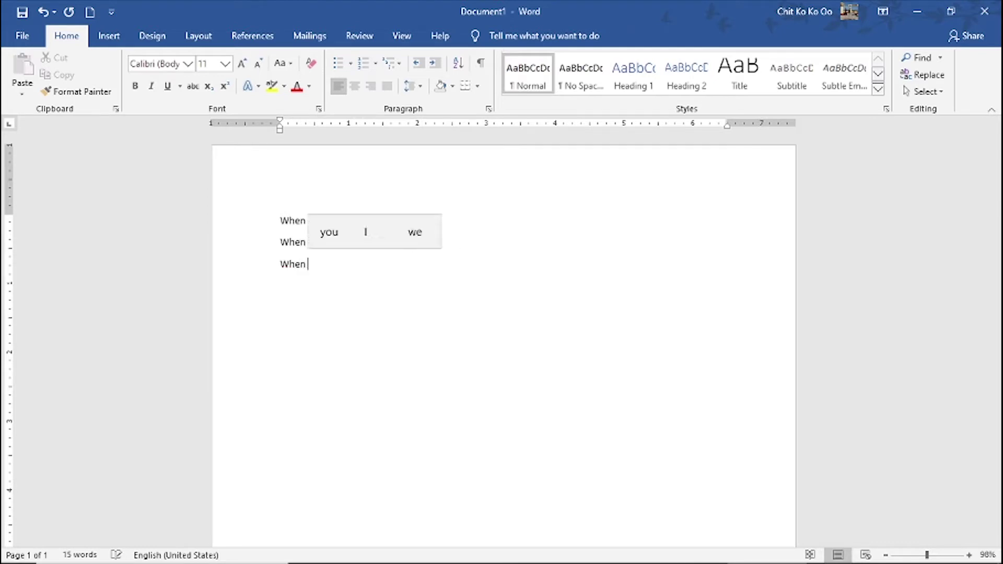
type("char")
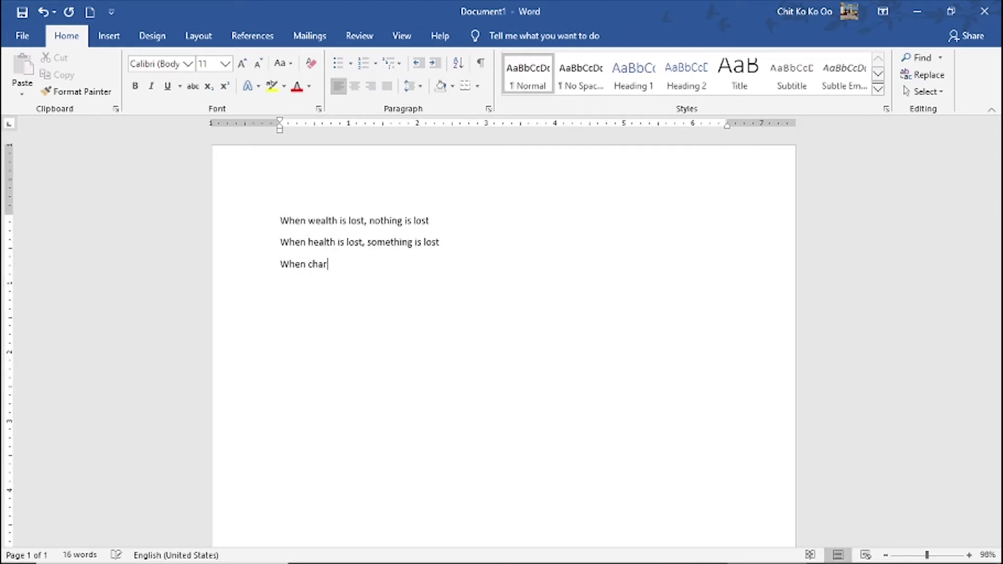
type("acter is")
type(" lost")
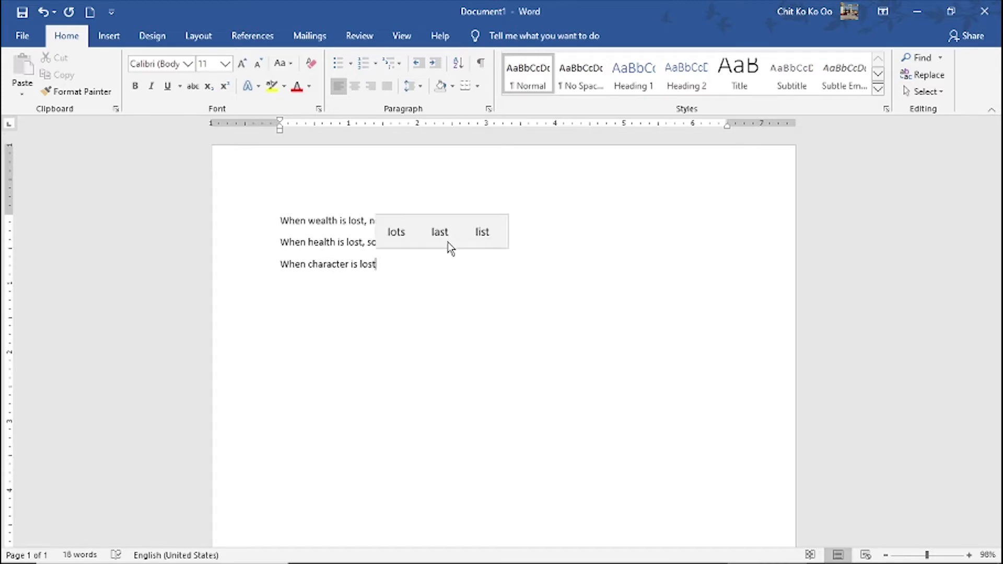
type(", al")
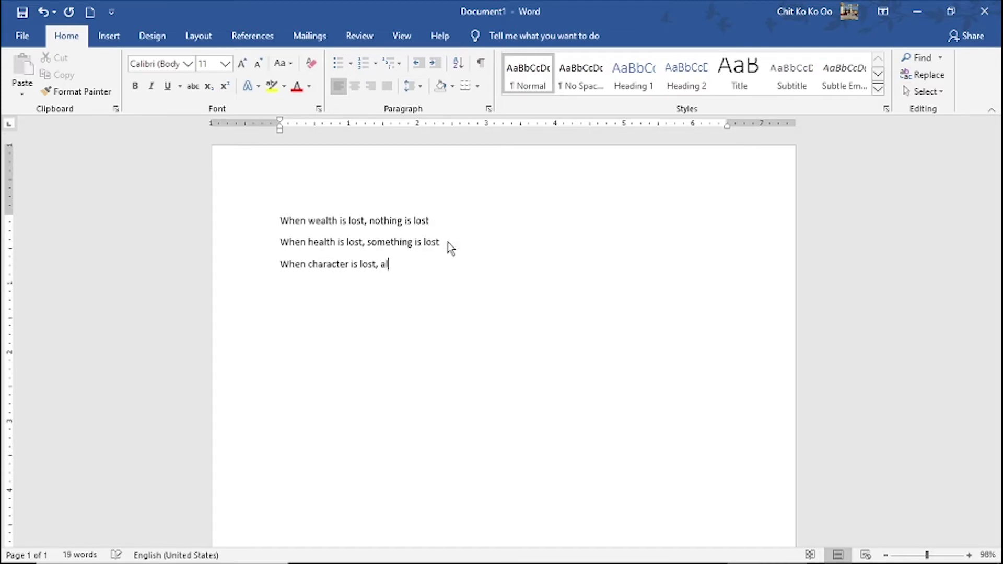
type("l is lost")
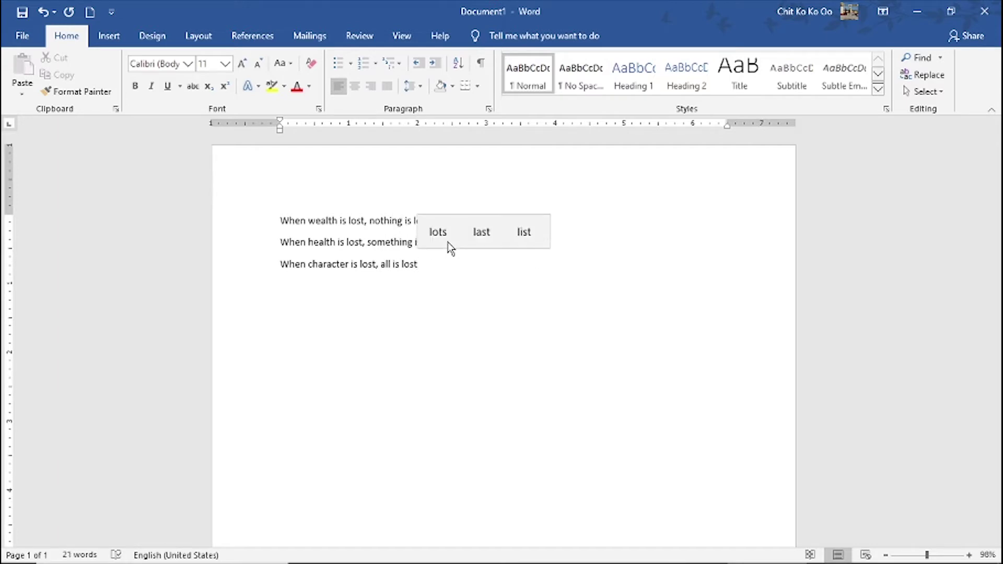
Select the three proverb lines and enlarge them to 22 pt with Increase Font Size
left_click_drag(443, 296, 241, 137)
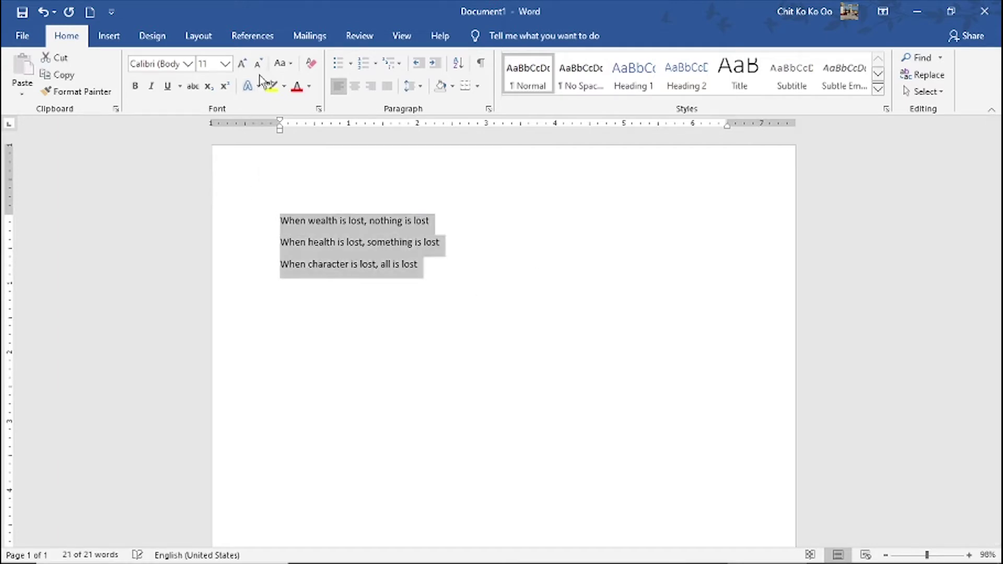
left_click(241, 65)
left_click(241, 65)
left_click(242, 64)
left_click(242, 65)
left_click(242, 65)
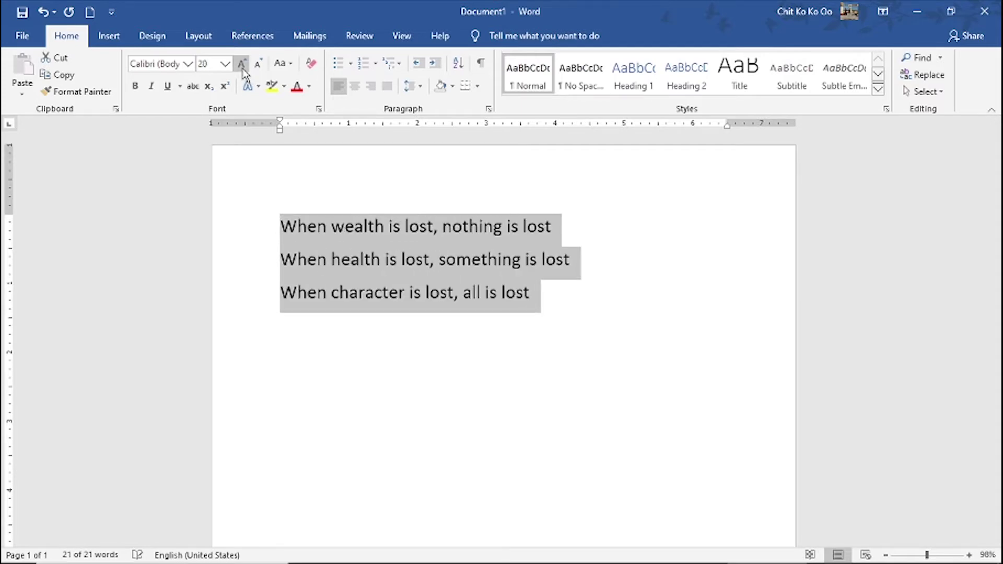
left_click(242, 65)
left_click(569, 415)
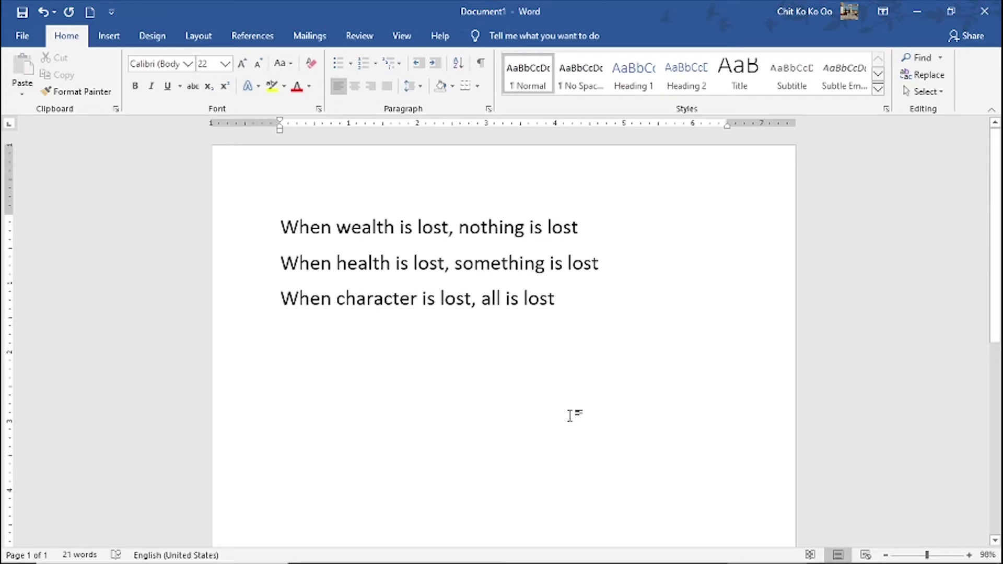
Open Save As, browse for a folder, then cancel the Save As dialog without saving
left_click(30, 39)
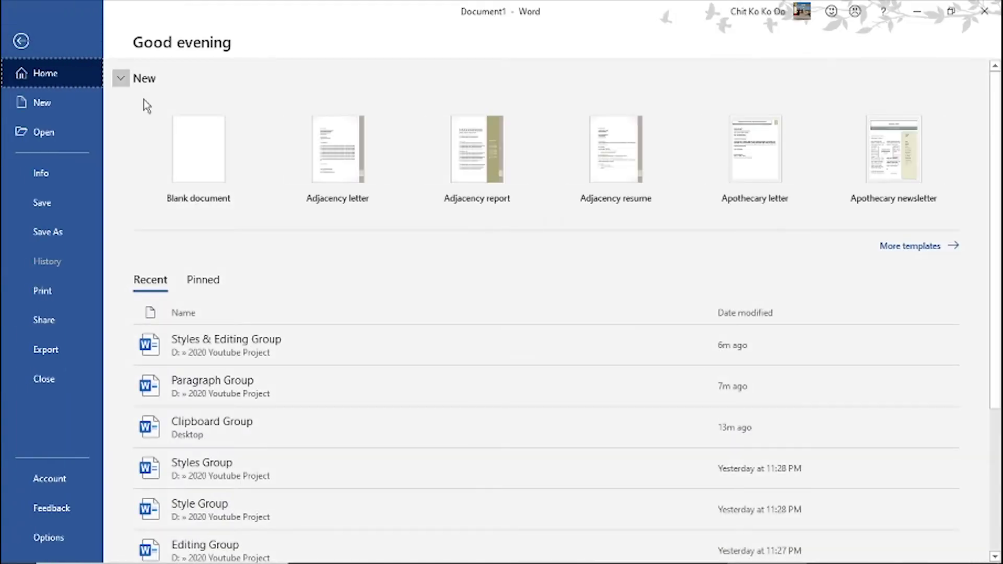
left_click(55, 204)
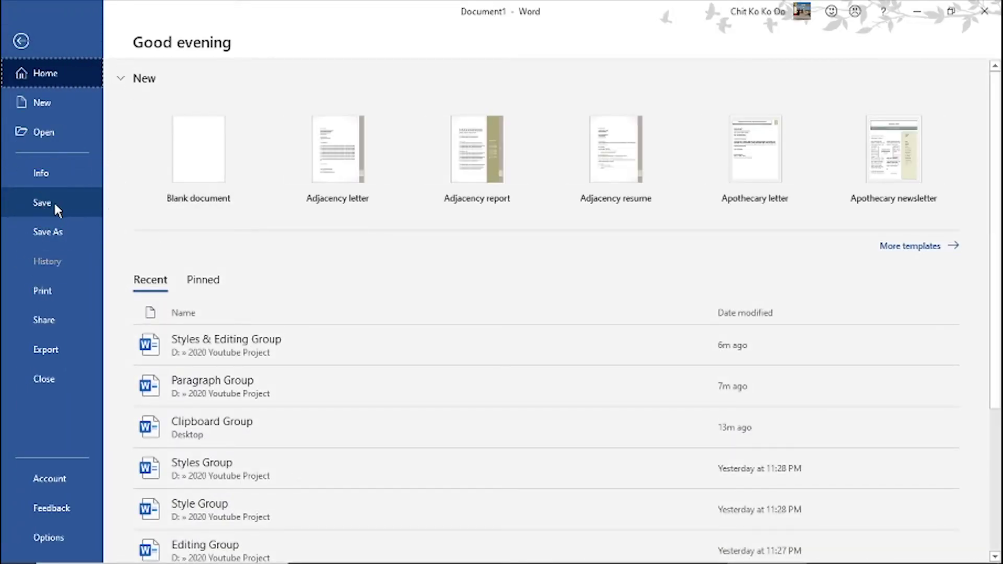
left_click(55, 205)
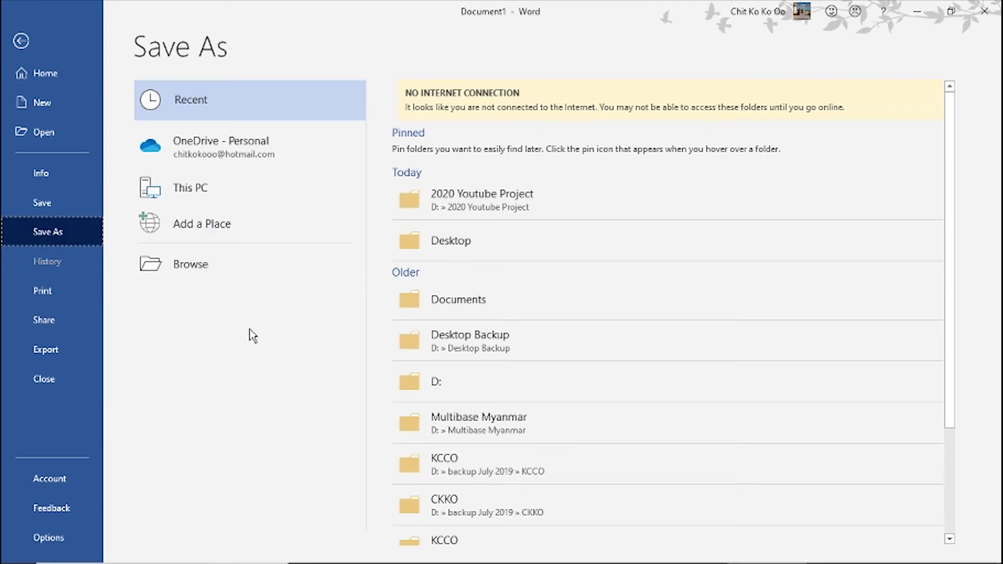
left_click(228, 267)
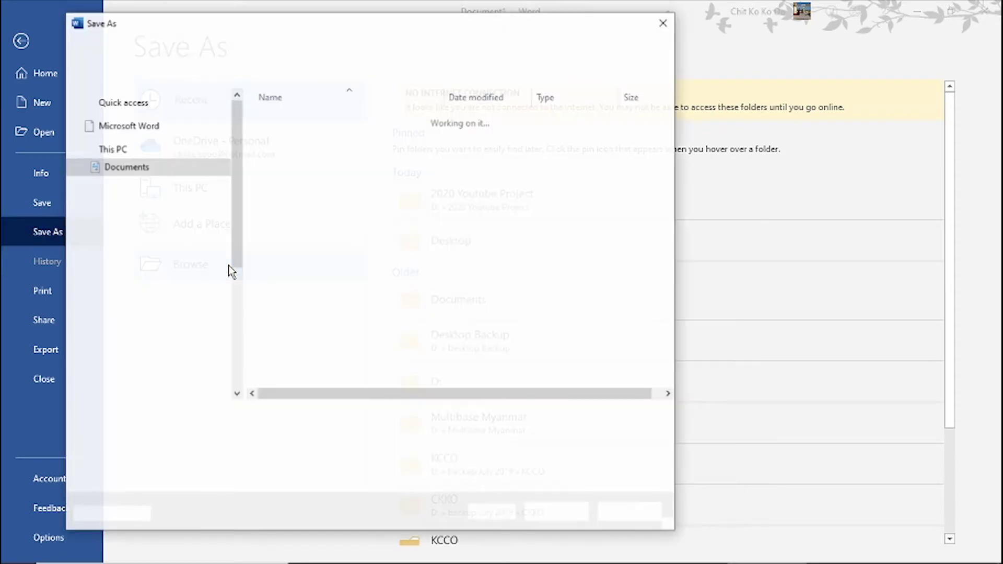
left_click_drag(308, 22, 456, 38)
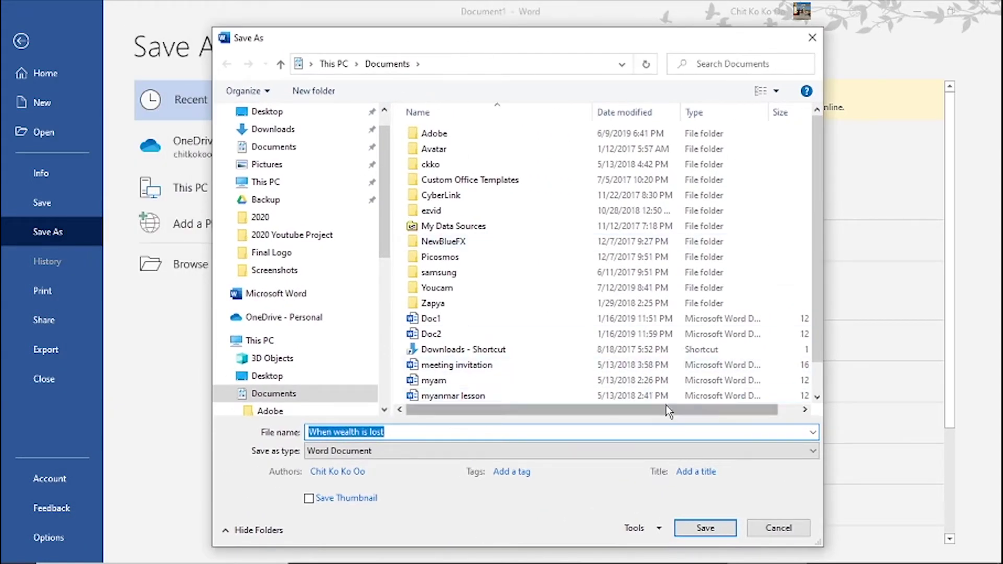
left_click(779, 551)
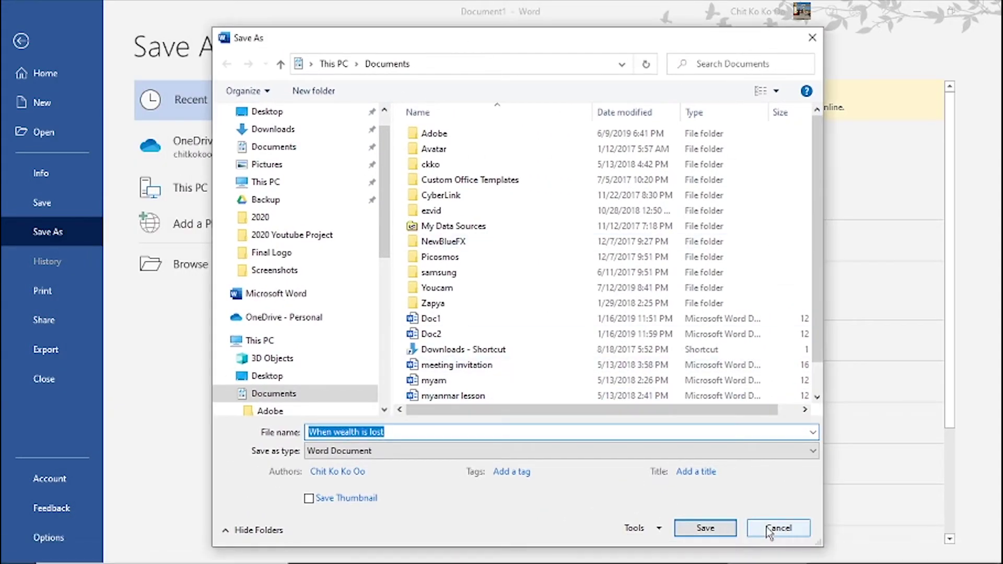
left_click(768, 530)
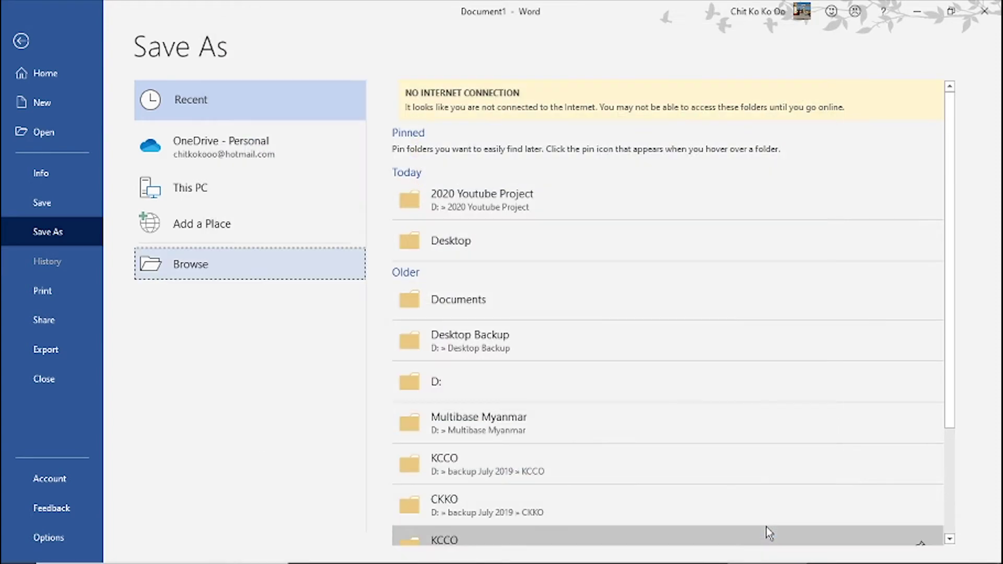
Go back from Backstage to the Document1 editing view
left_click(21, 41)
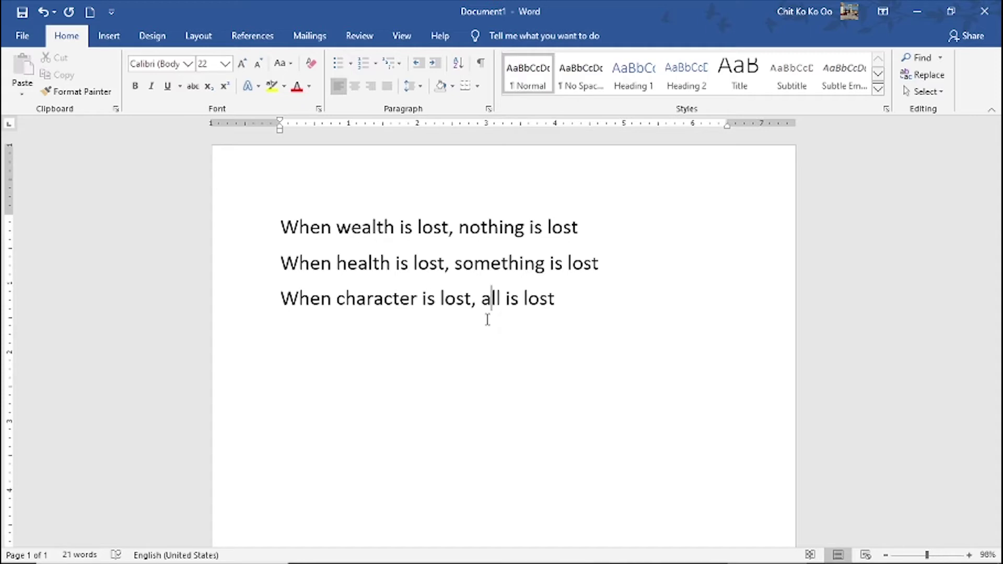
key("ctrl+s")
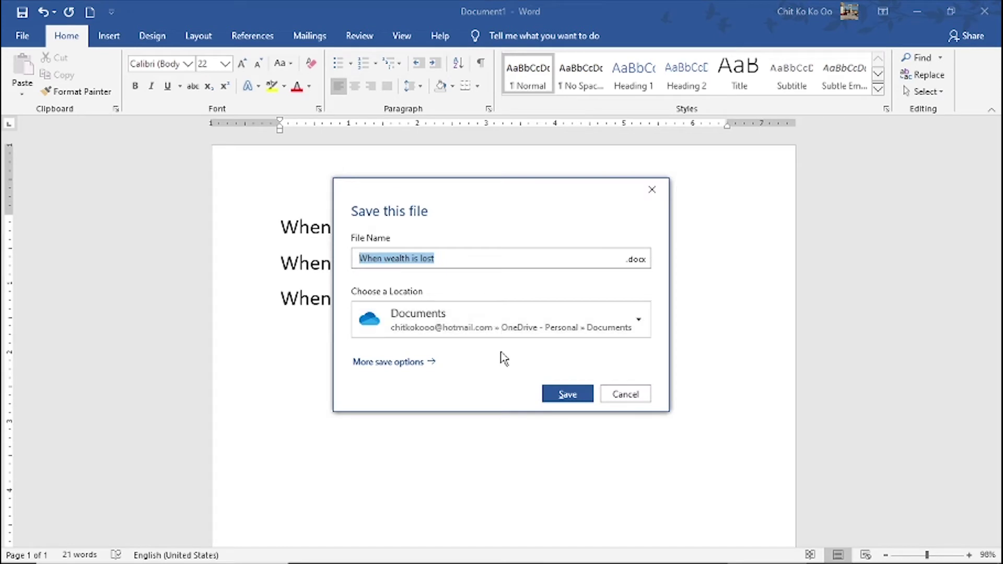
left_click(393, 363)
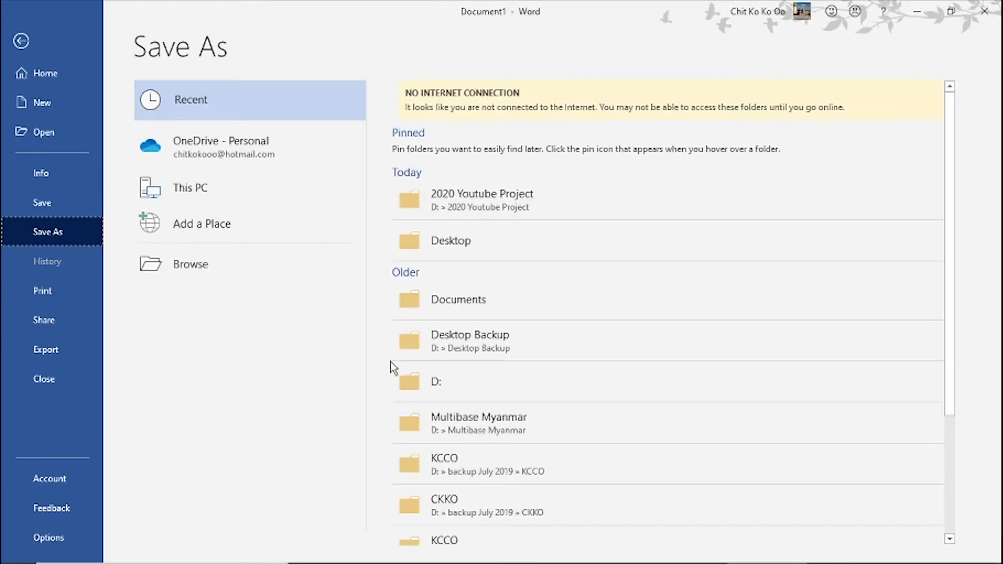
left_click(206, 265)
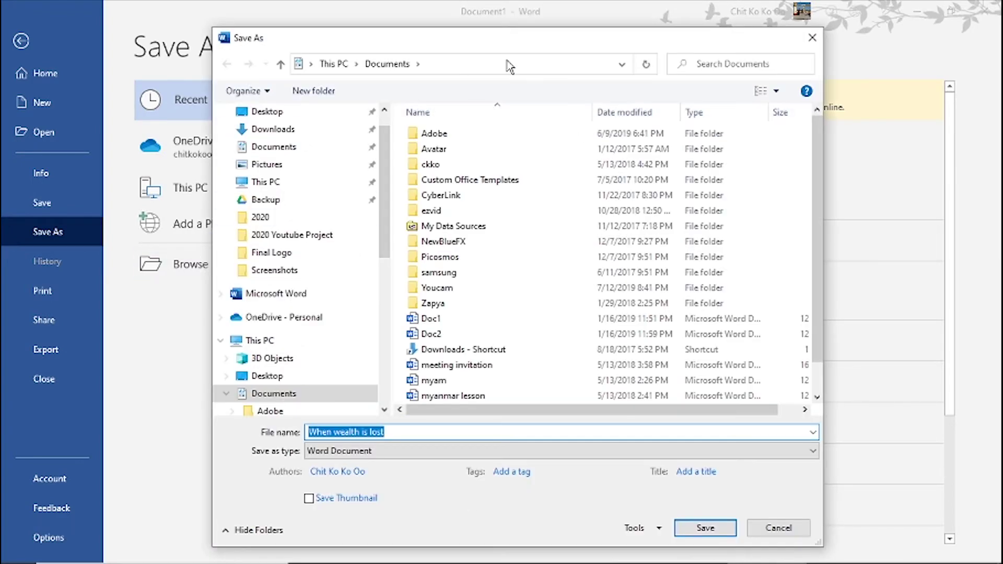
left_click_drag(525, 37, 466, 22)
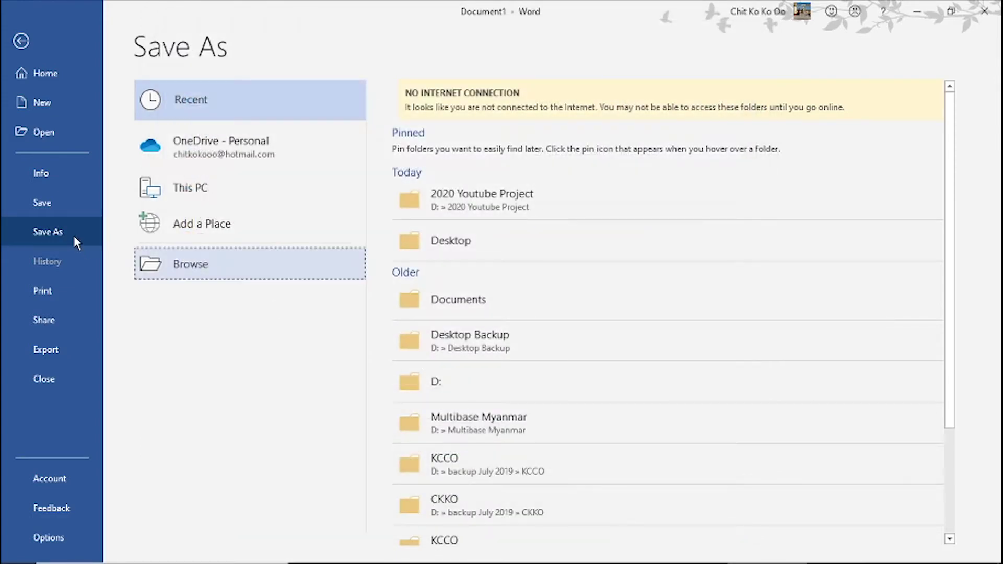
key("Escape")
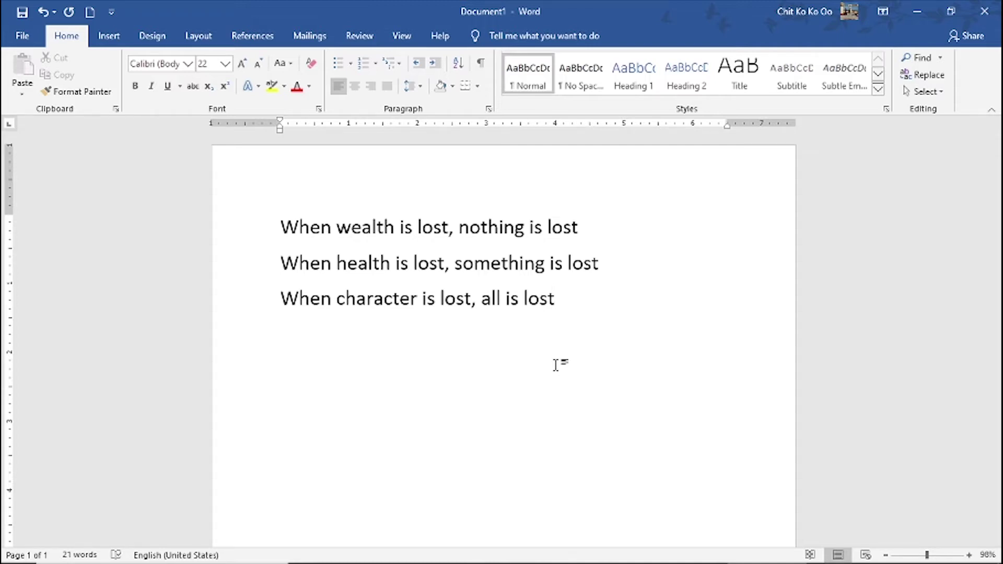
left_click(22, 35)
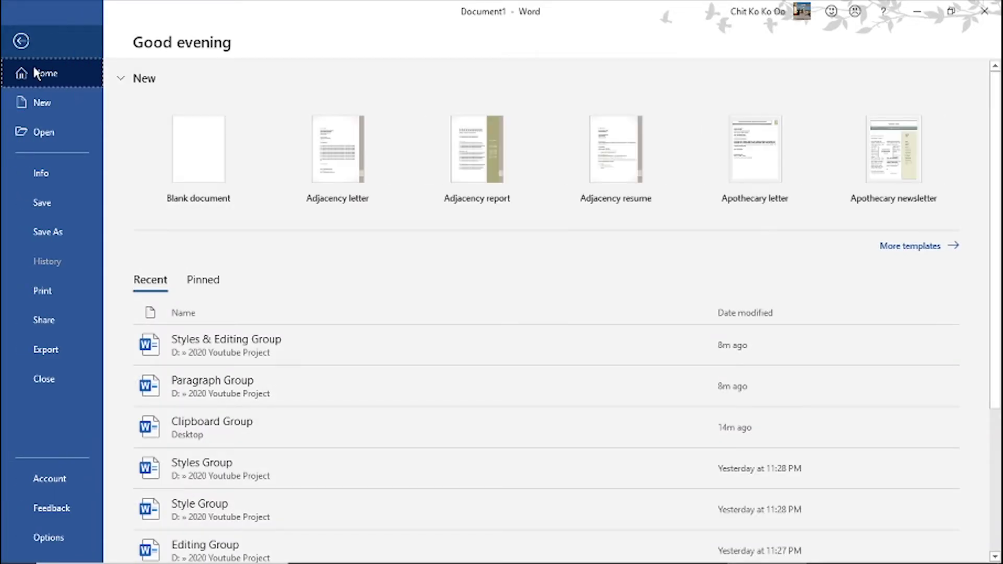
left_click(52, 377)
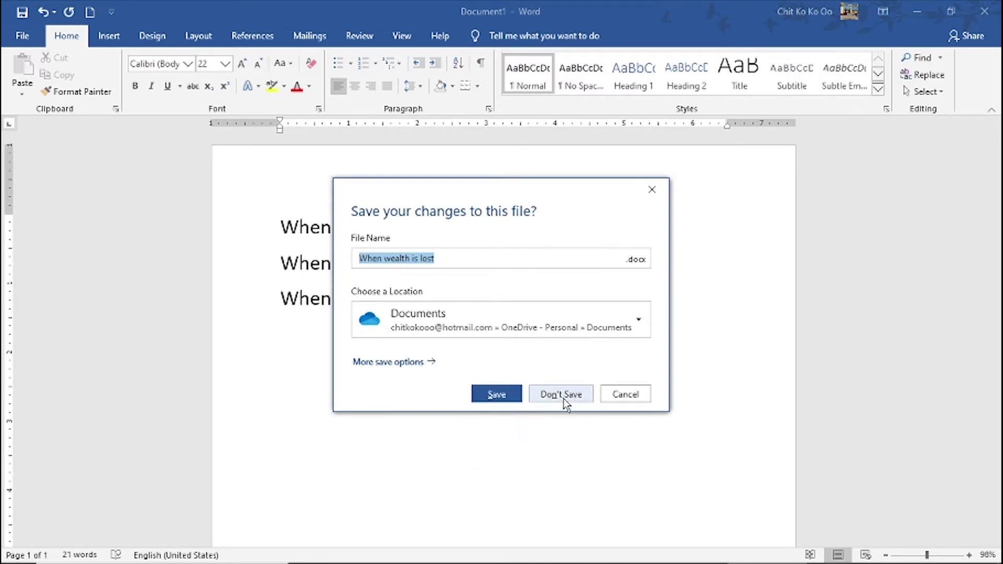
left_click(635, 401)
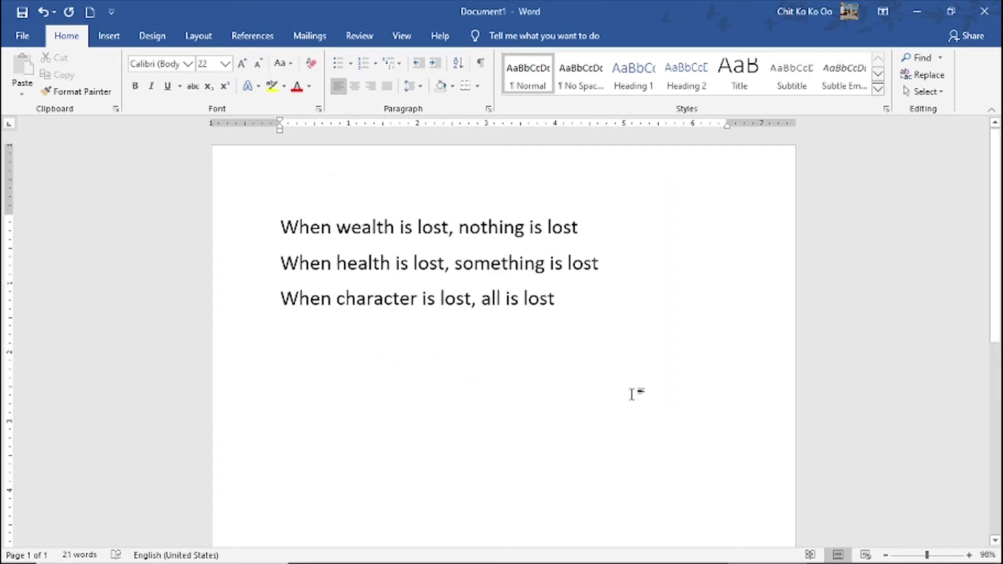
left_click(985, 13)
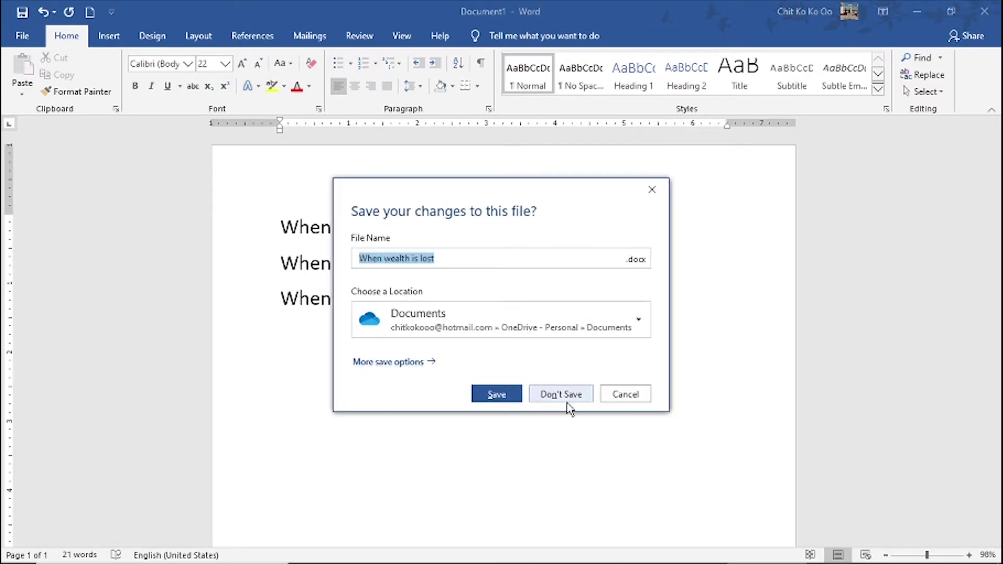
left_click(637, 401)
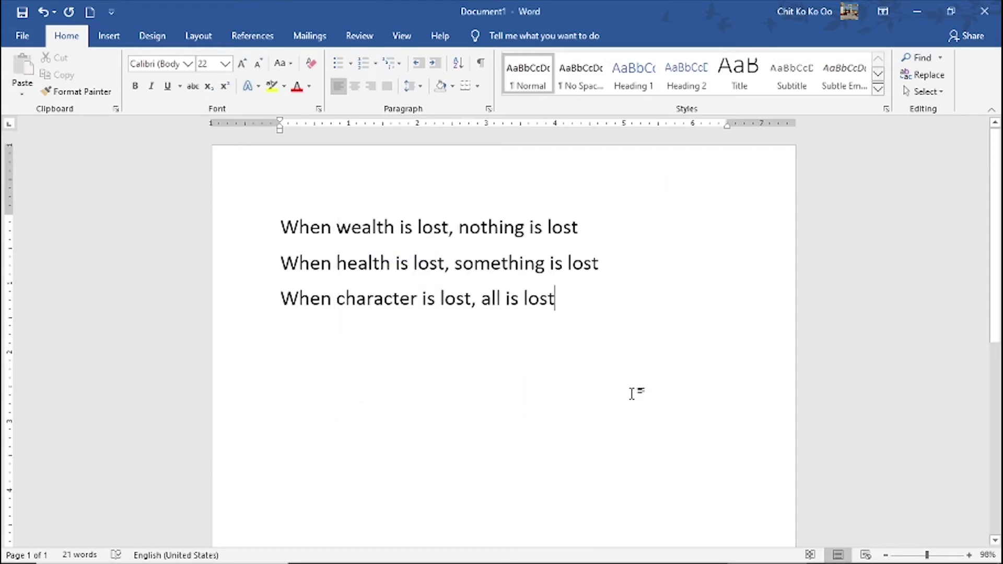
Use Ctrl+S and More save options to browse to the Save As dialog on Documents
key("ctrl+s")
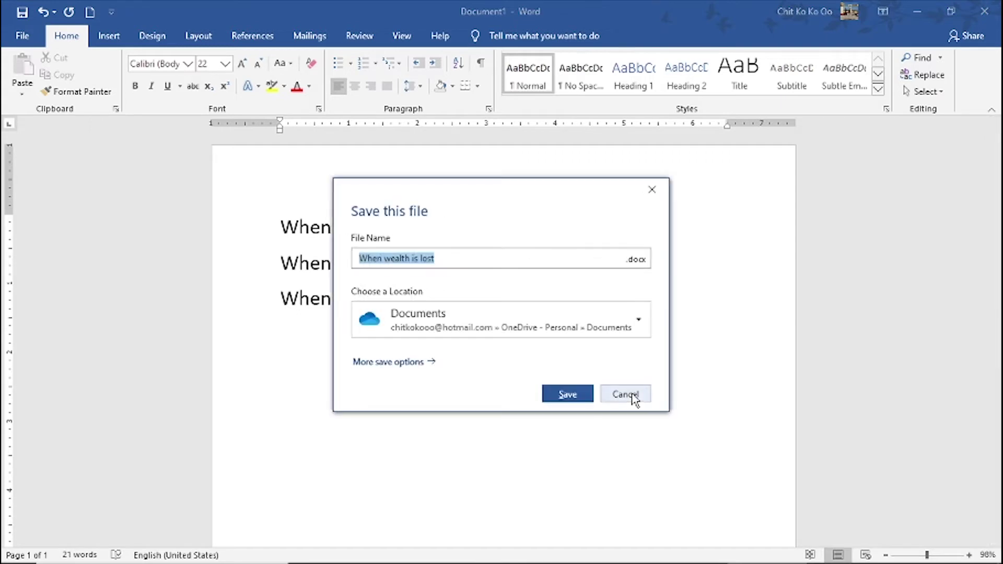
left_click(393, 368)
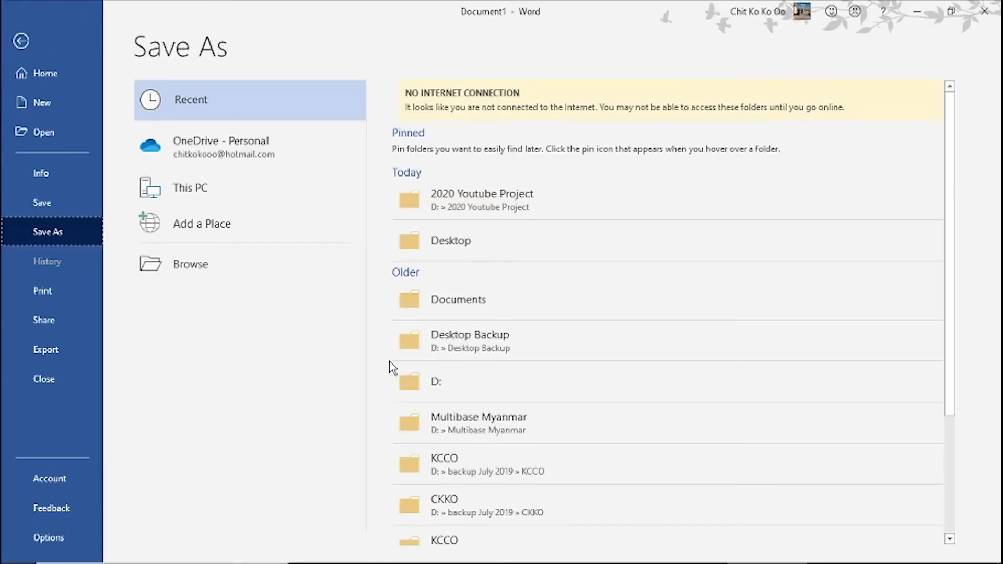
left_click(216, 266)
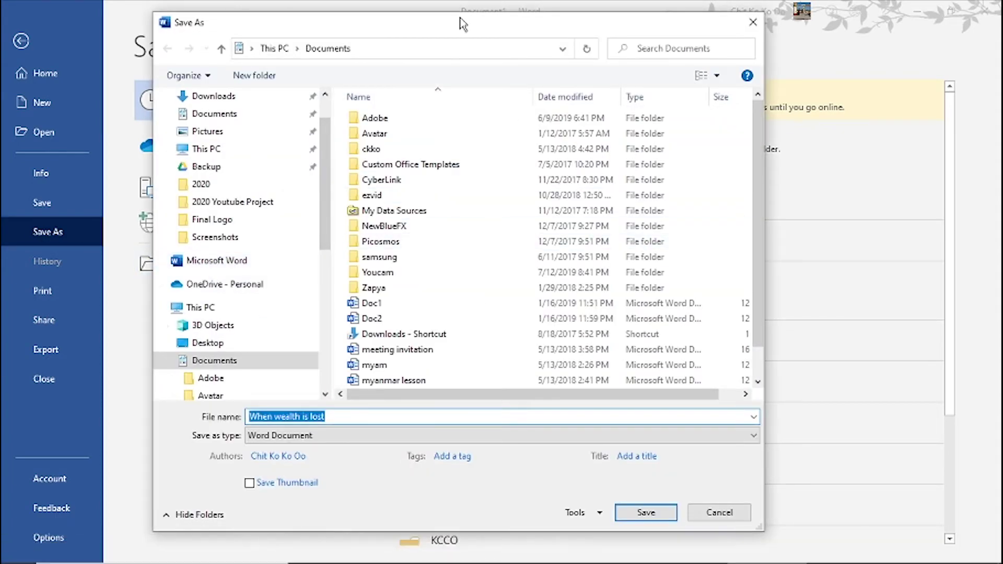
Browse the save locations in the Save As dialog, looking at This PC and Local Disk (D:)
left_click_drag(462, 23, 459, 36)
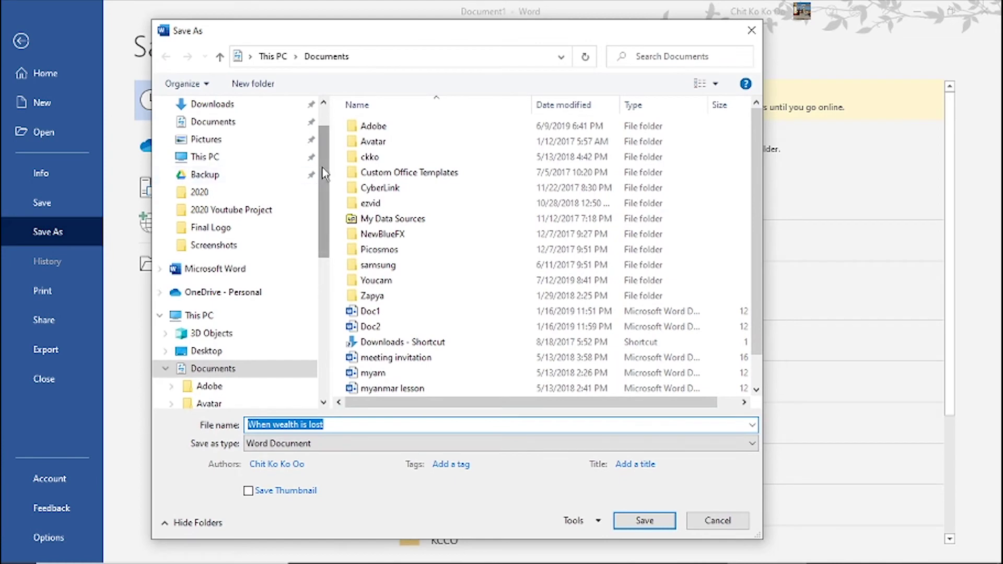
scroll(334, 130, "up", 2)
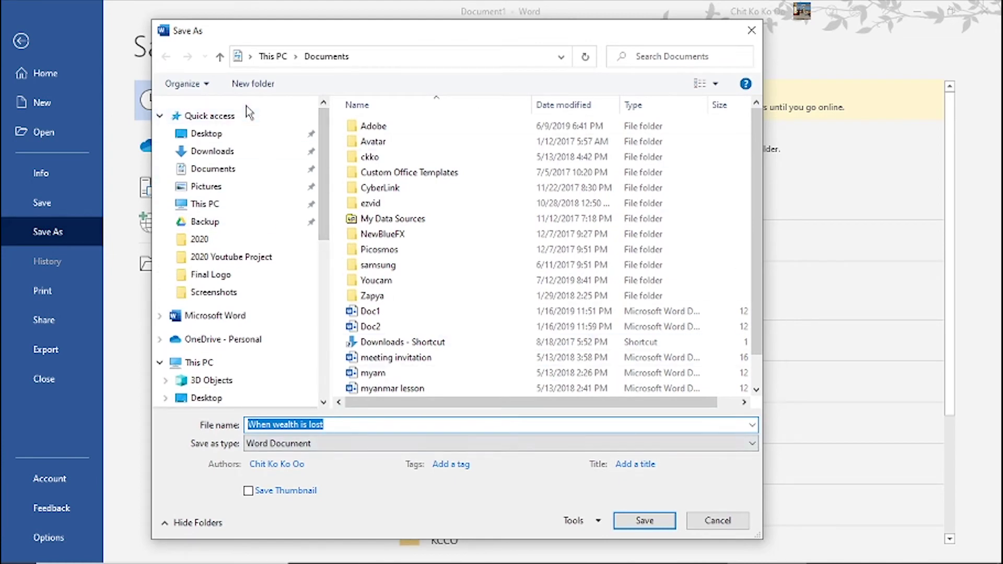
left_click(251, 56)
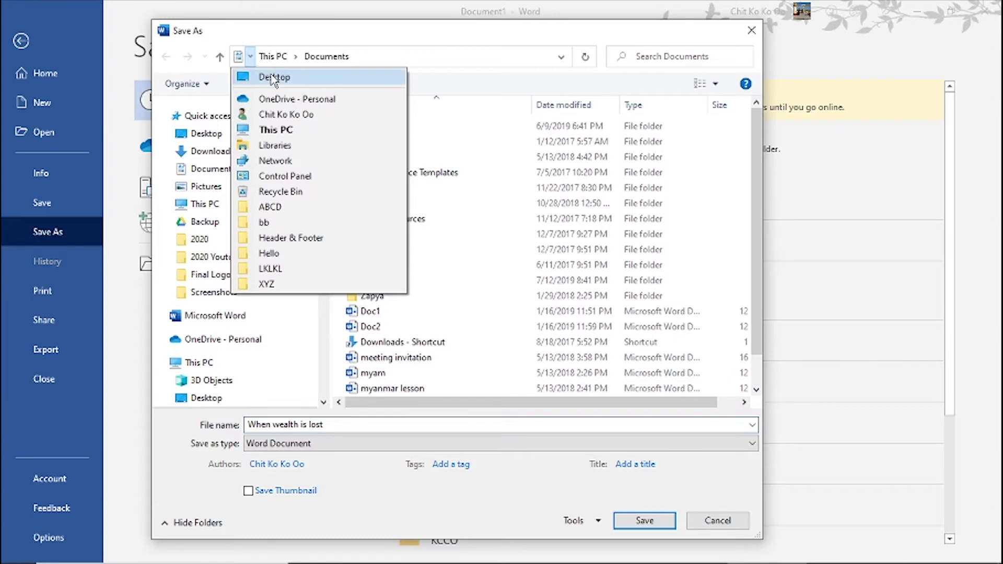
left_click(270, 38)
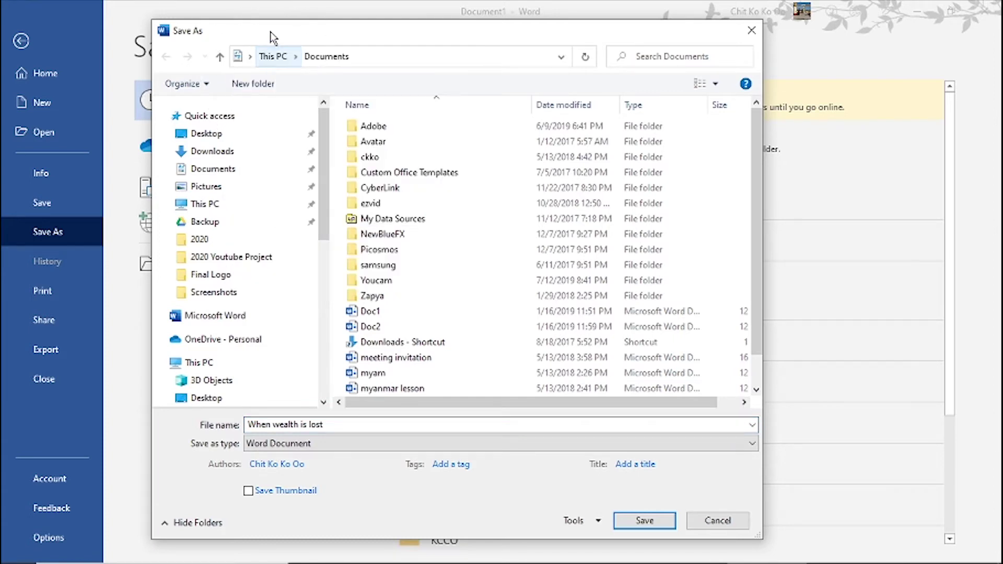
mouse_move(206, 133)
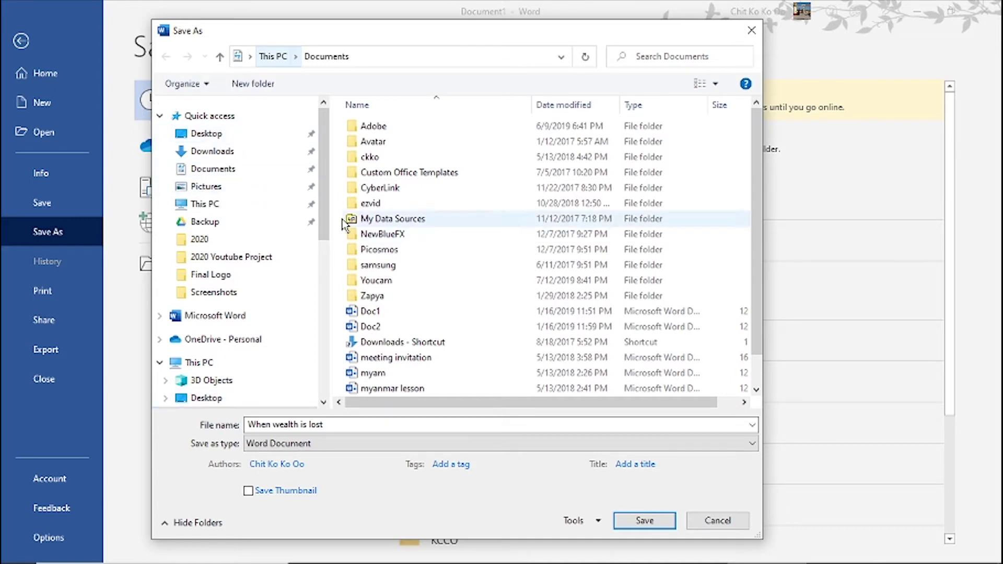
mouse_move(323, 199)
left_mouse_down()
mouse_move(319, 282)
mouse_move(334, 214)
mouse_move(296, 246)
left_mouse_up()
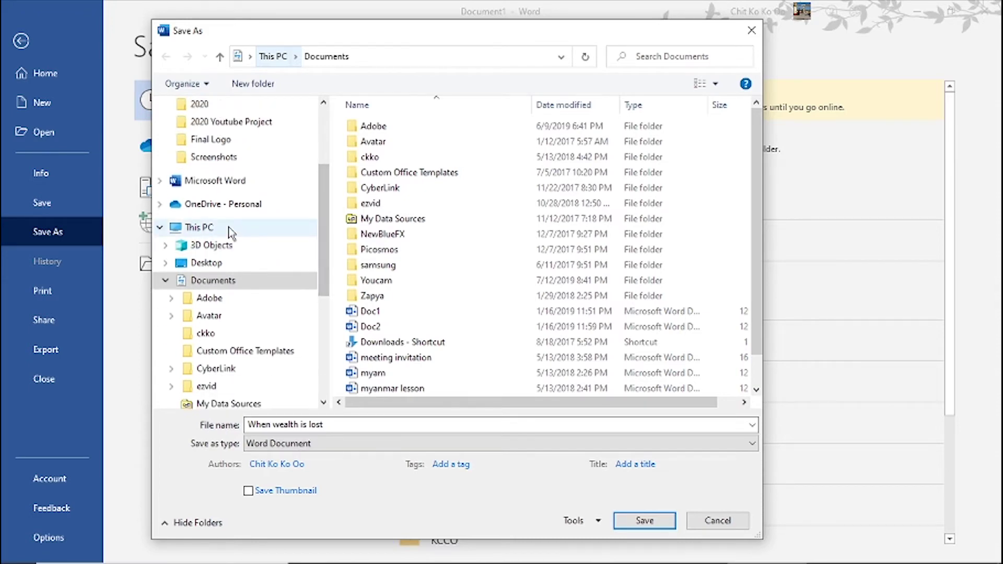
left_click(228, 229)
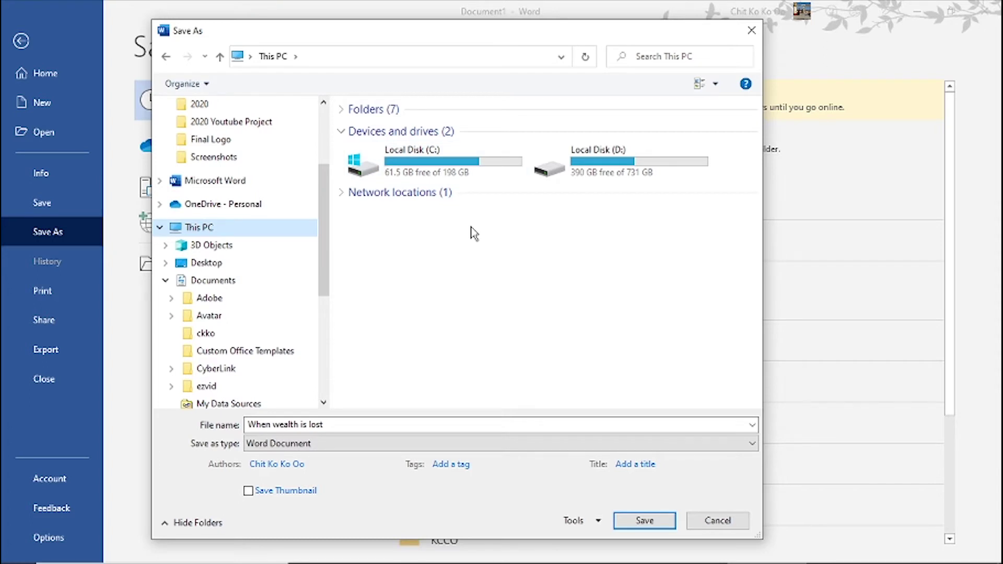
left_click(633, 160)
Choose Desktop from the address-bar location list as the save folder
left_click(251, 58)
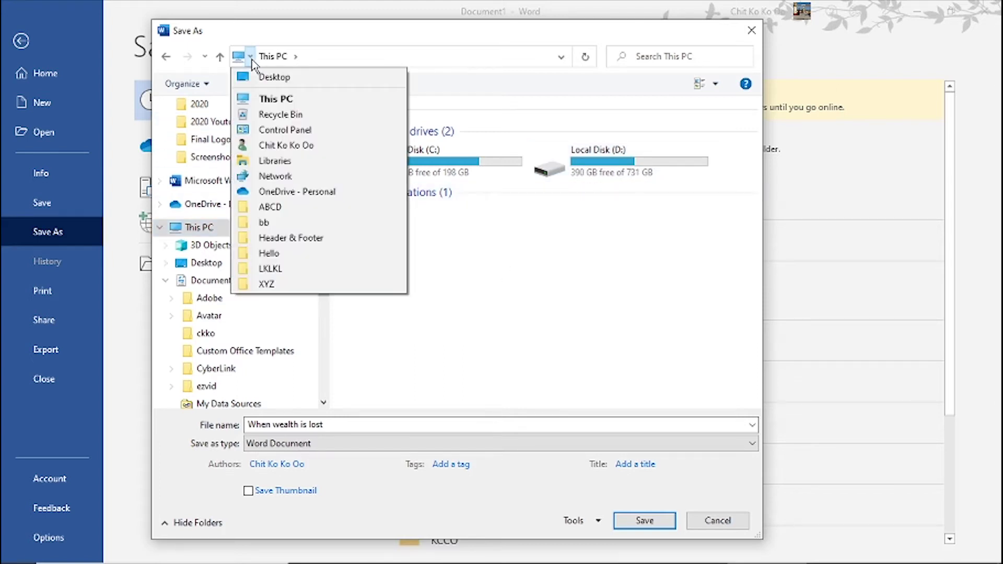
left_click(251, 57)
left_click(251, 58)
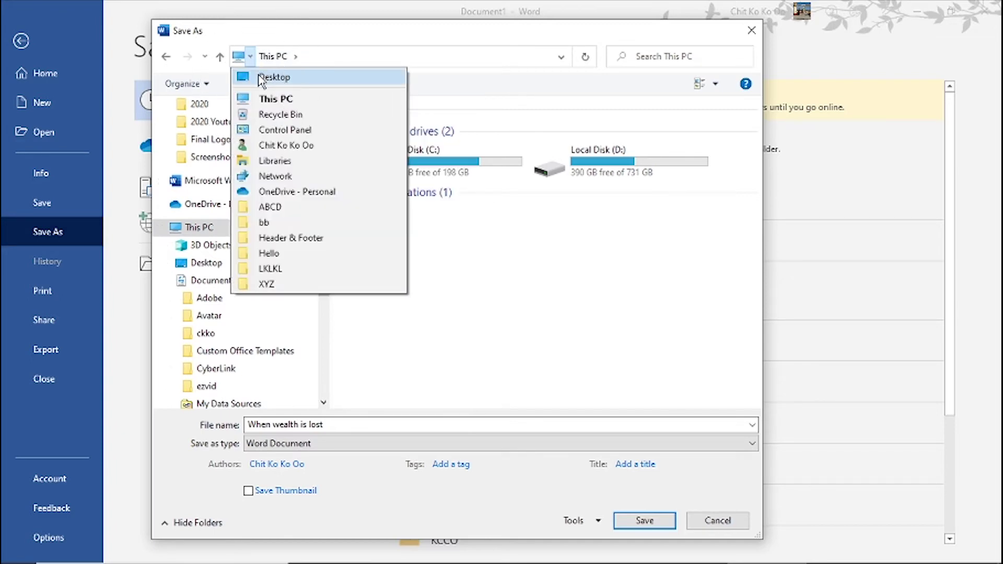
left_click(260, 78)
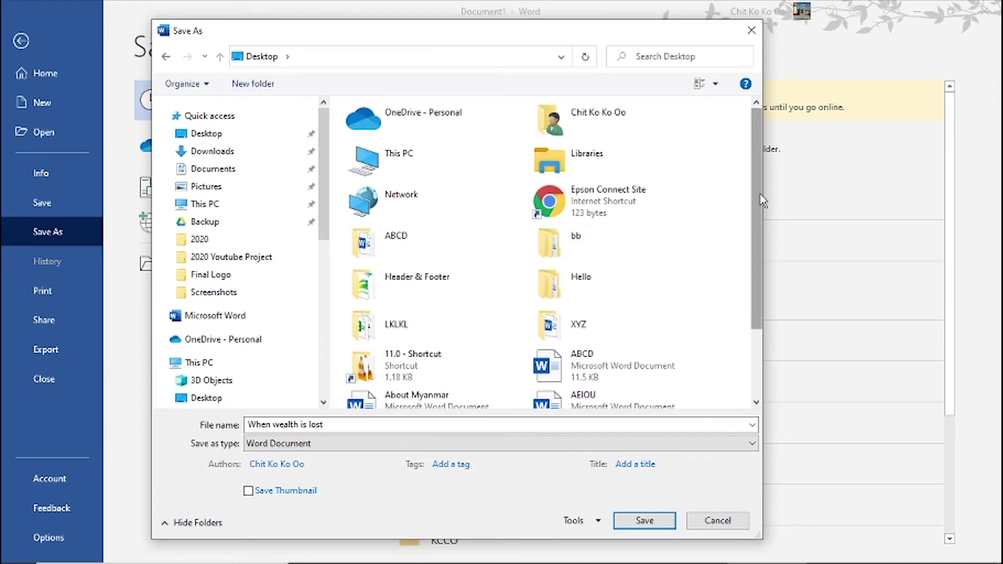
Replace the suggested file name 'When wealth is lost' with 'Poem' and save to the Desktop
left_click_drag(756, 209, 738, 318)
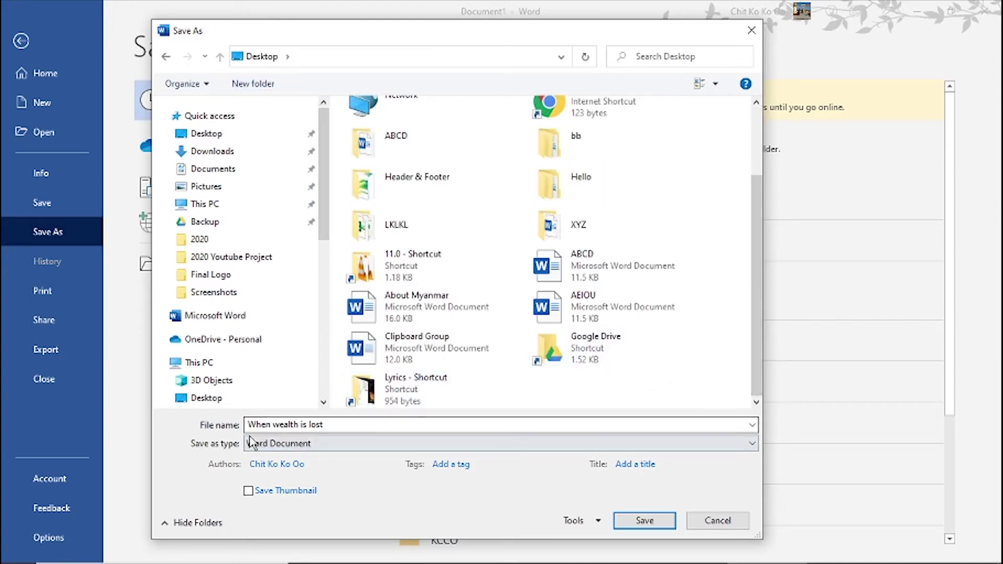
triple_click(334, 424)
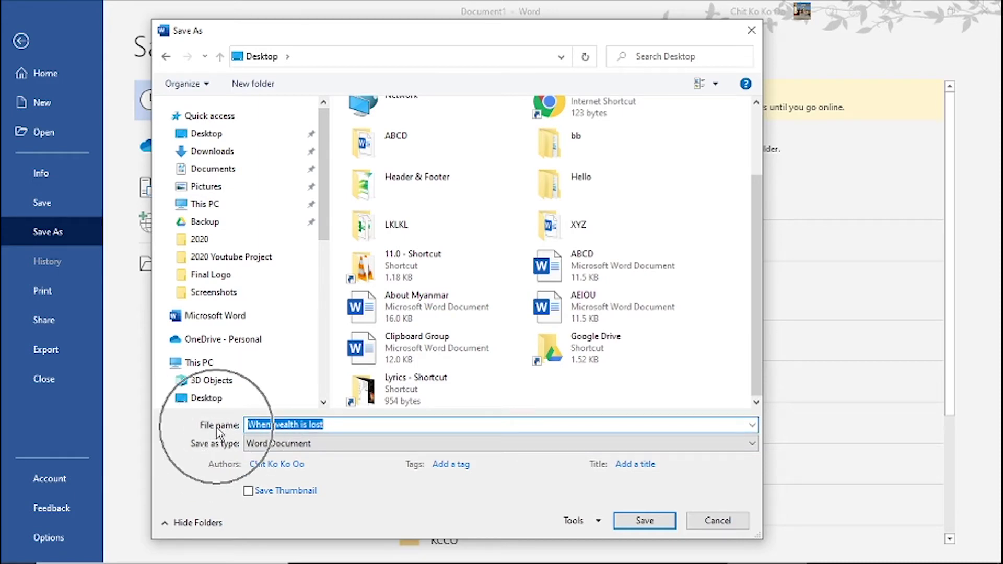
left_click(334, 425)
left_click_drag(349, 424, 249, 423)
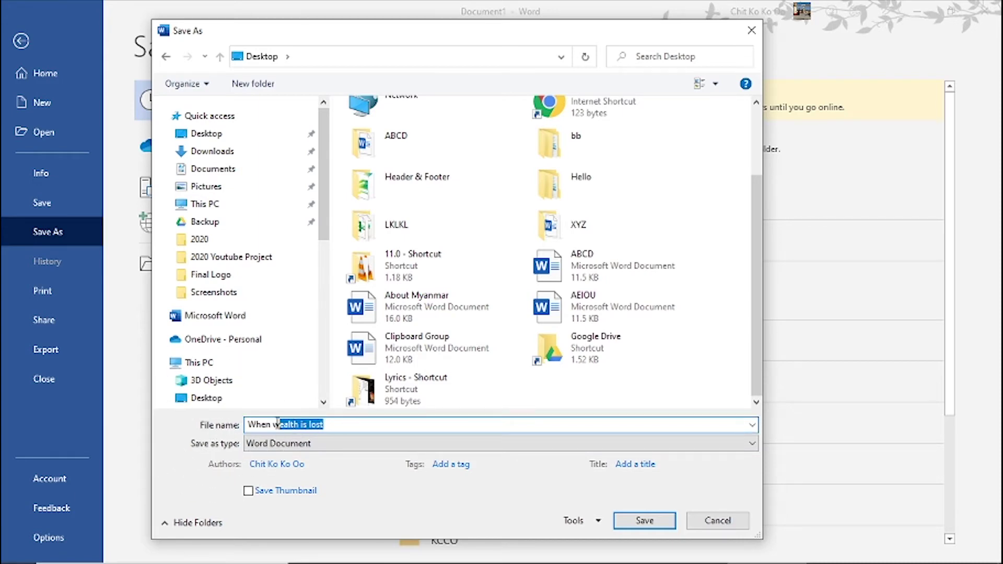
left_click(340, 424)
left_click_drag(349, 425, 246, 426)
type("P")
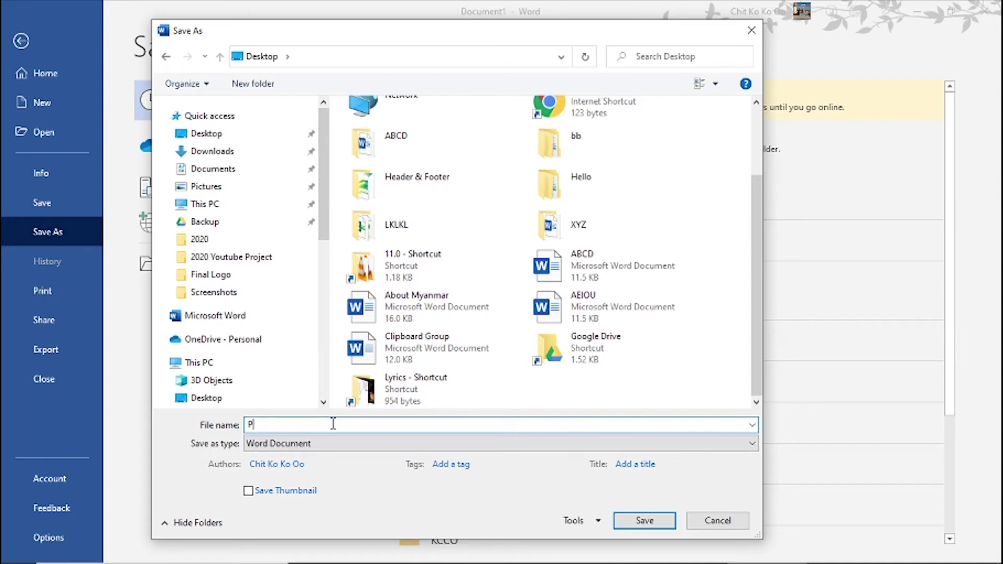
type("oem")
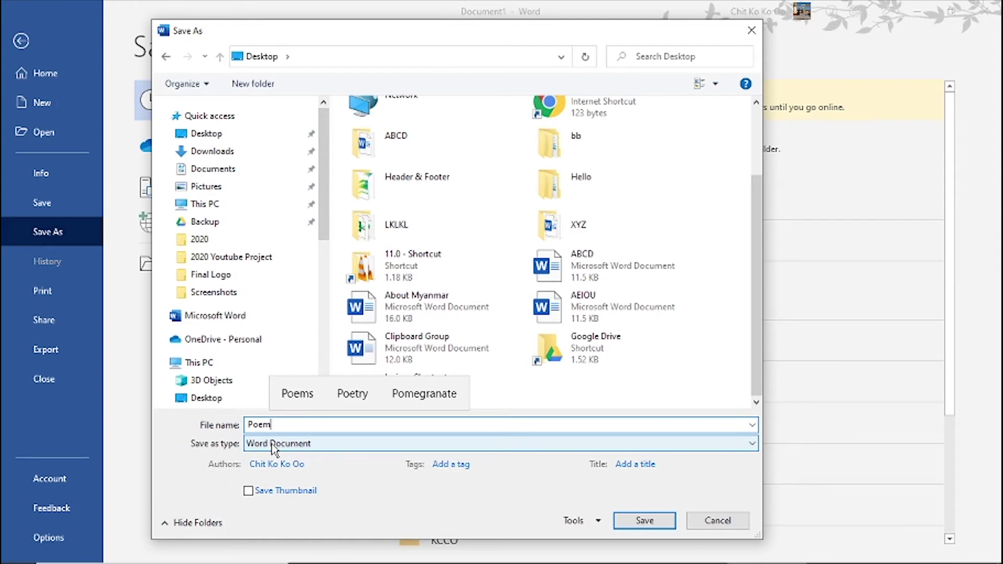
left_click(646, 520)
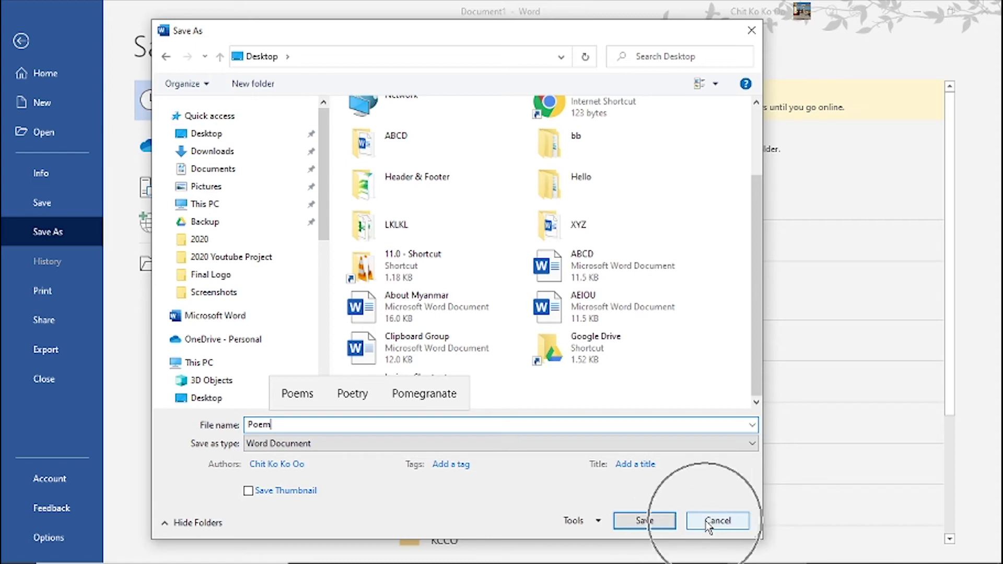
left_click(642, 522)
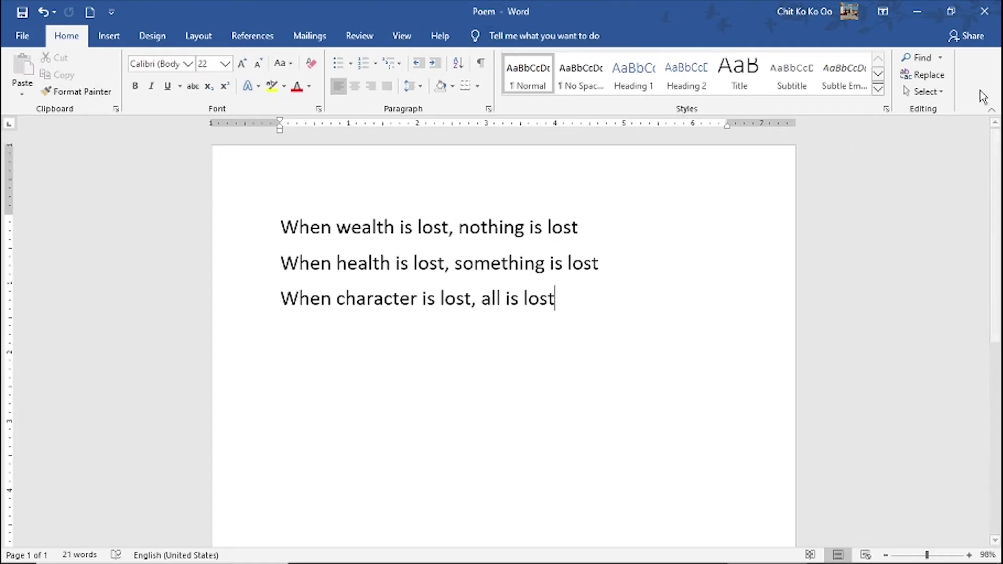
Close Poem, minimize Word, and move the Poem icon into empty desktop space
left_click(983, 13)
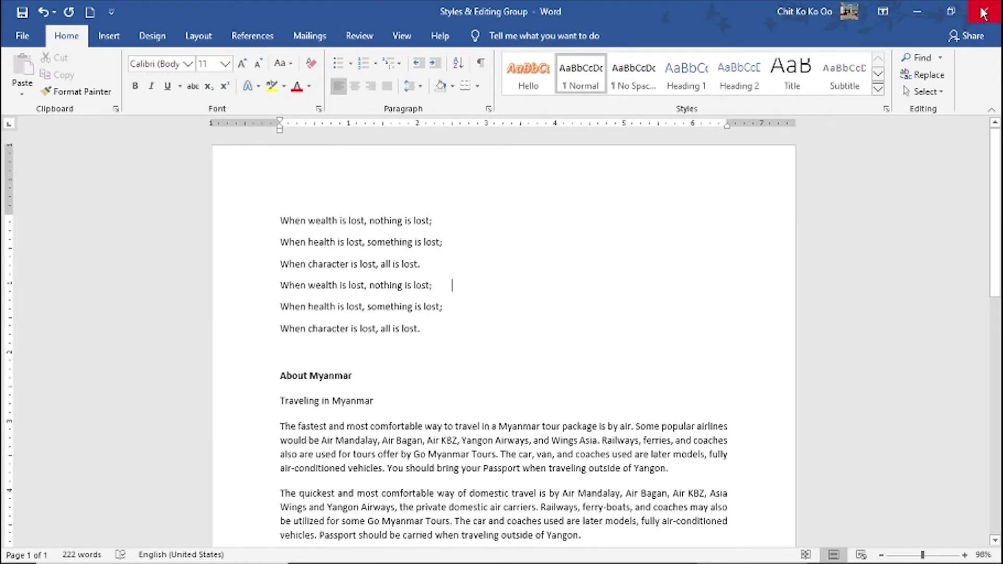
left_click(918, 12)
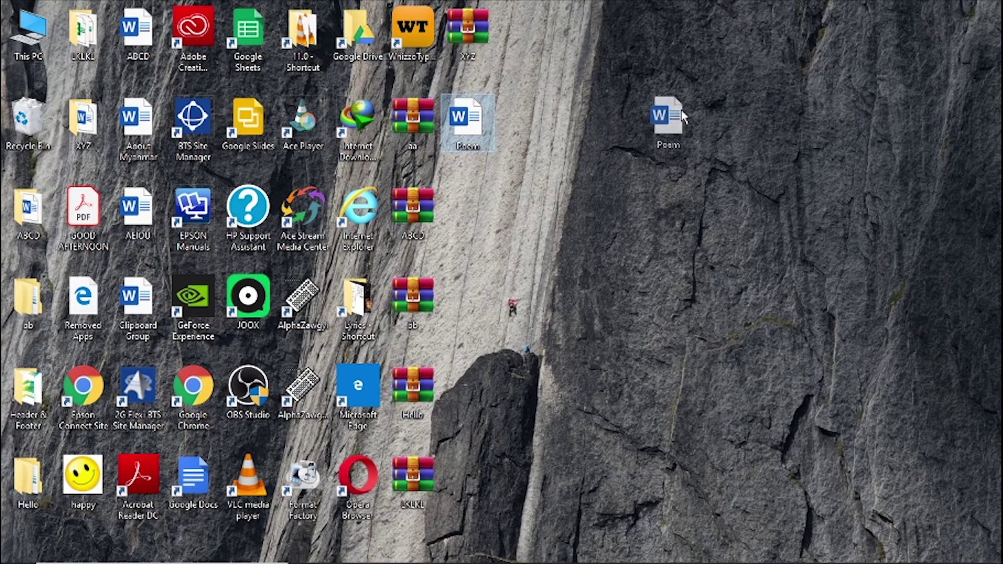
left_click_drag(481, 119, 701, 119)
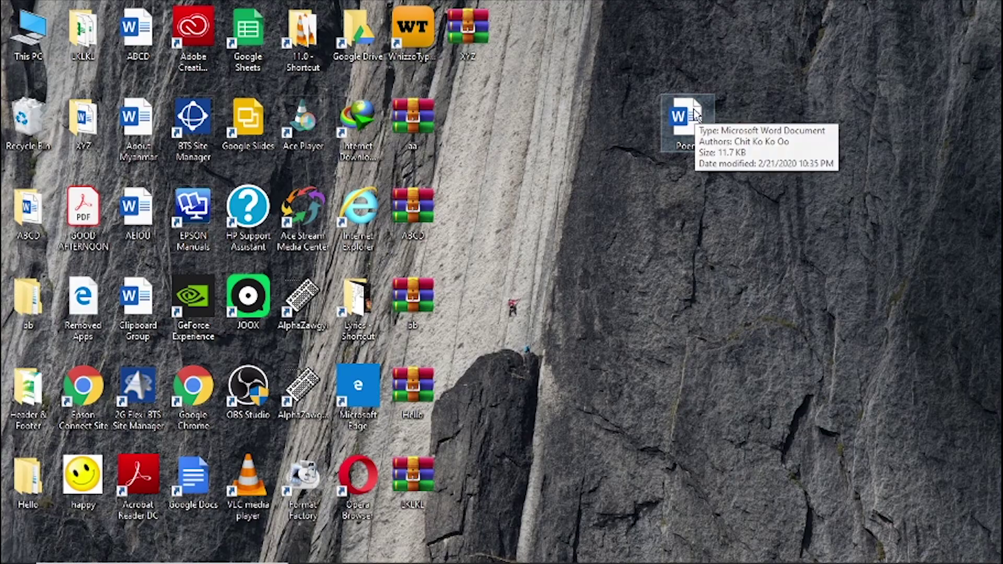
Reopen Poem from its desktop icon and put the cursor at the end of line three
double_click(695, 114)
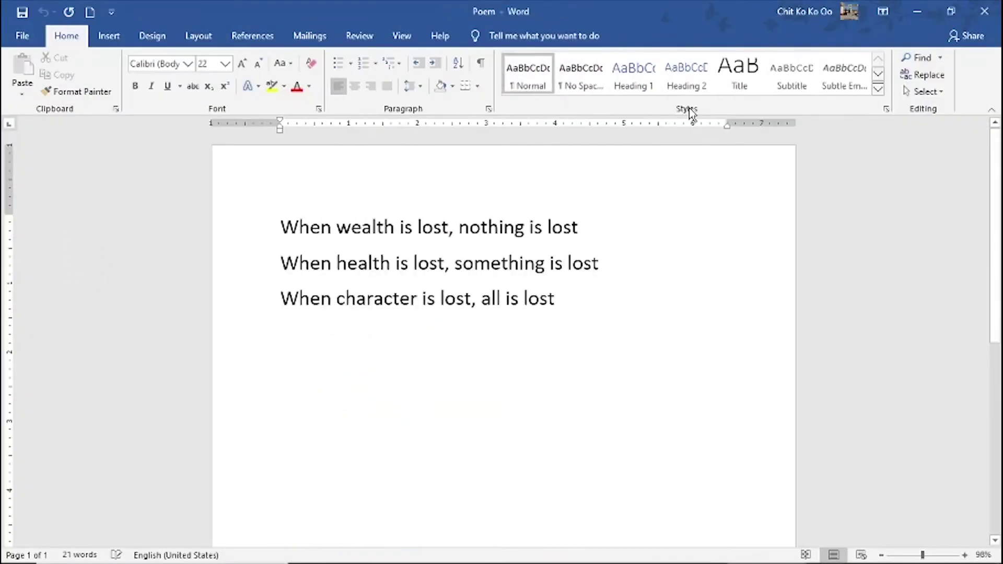
left_click(518, 363)
left_click_drag(282, 221, 607, 358)
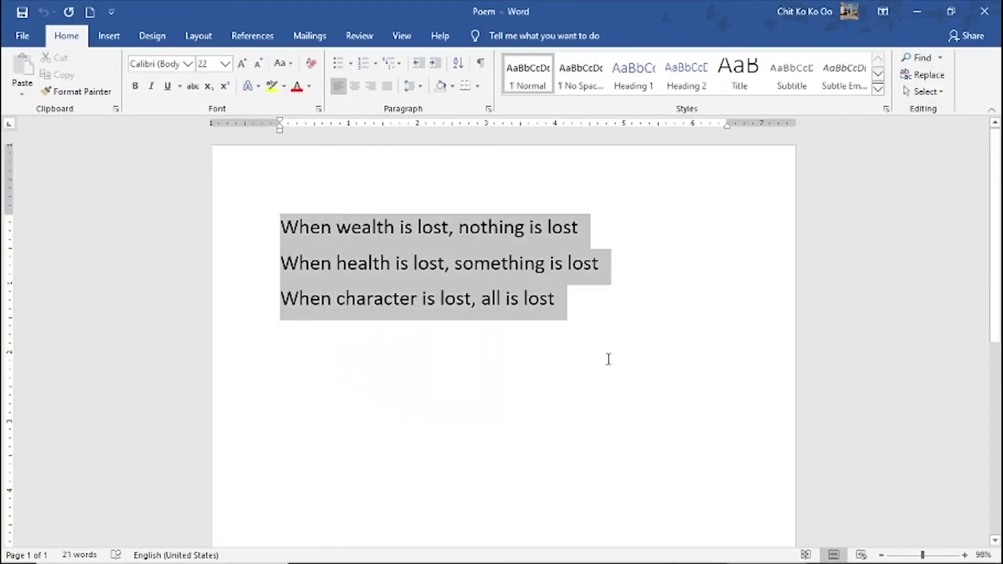
left_click(678, 438)
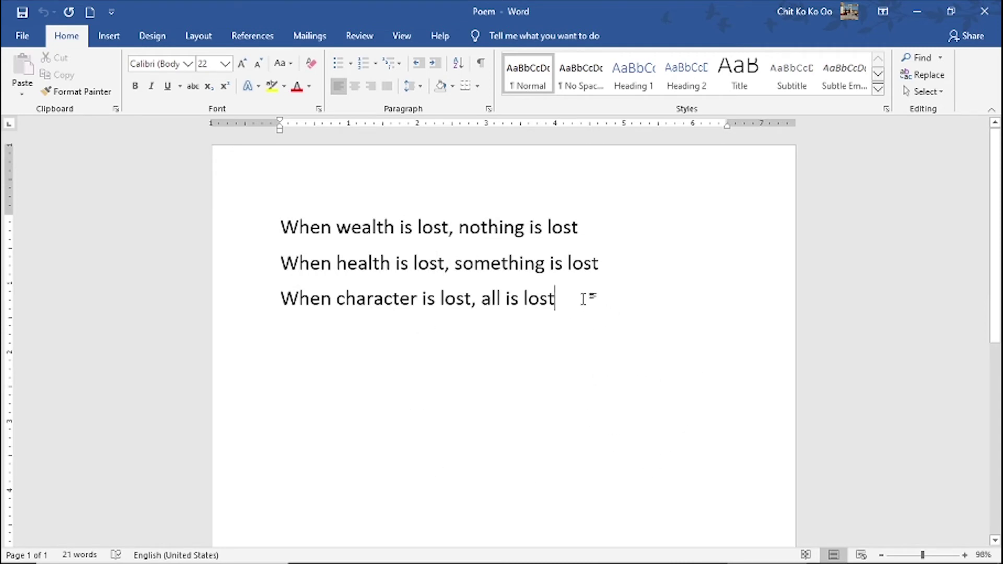
Add the fourth line 'When wealth is lost, nothing is lost' and save the document
key("Return")
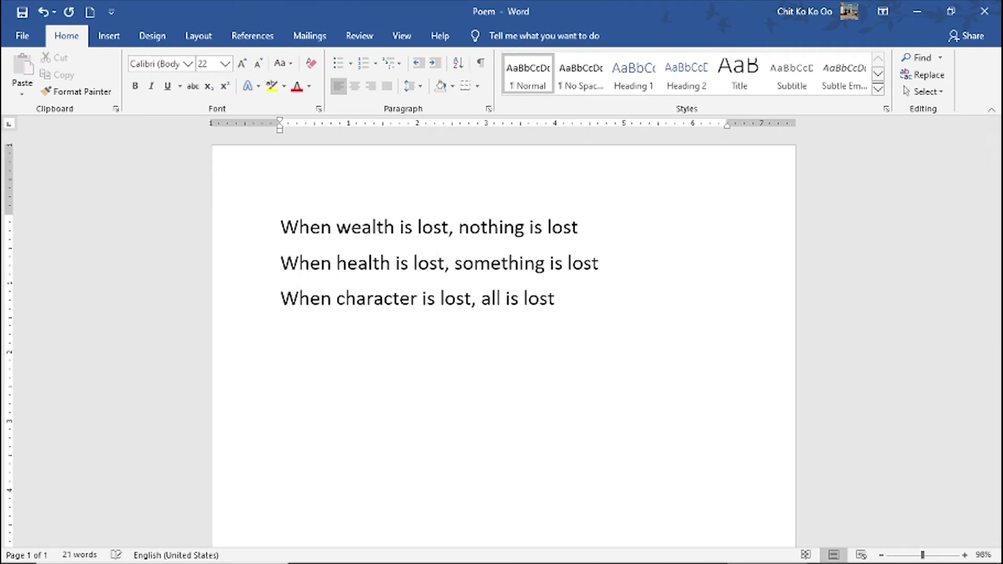
type("When")
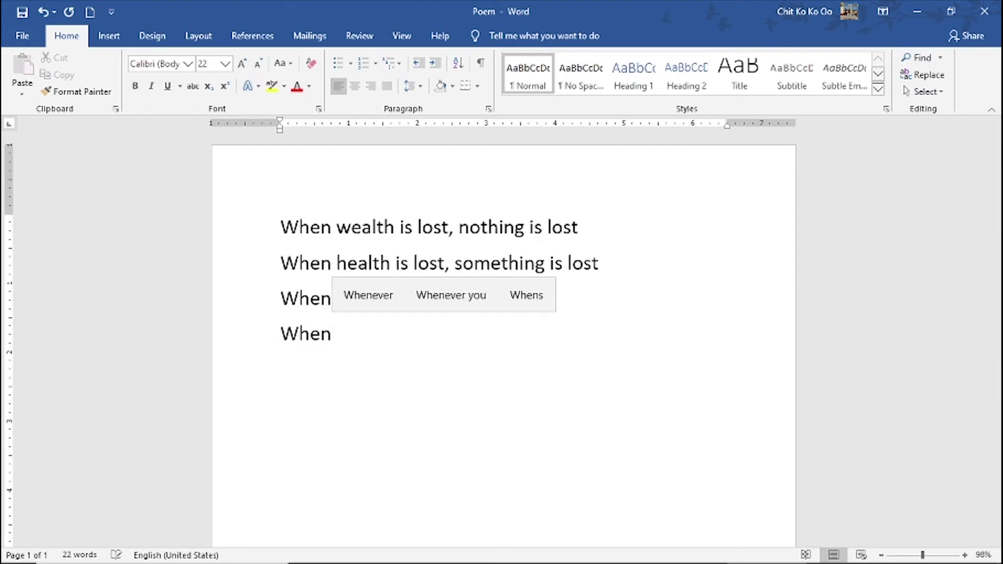
type(" wealth")
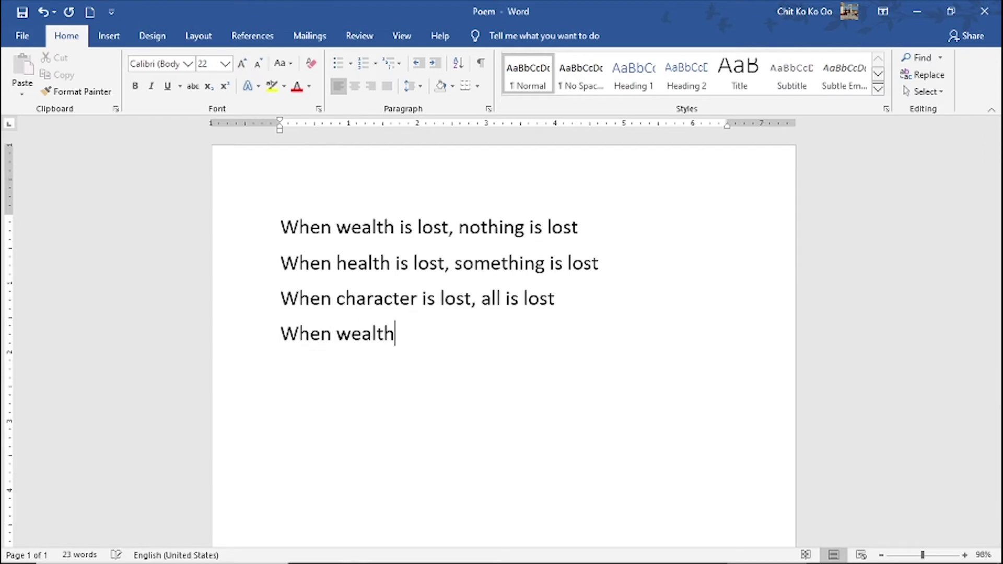
type(" is lost")
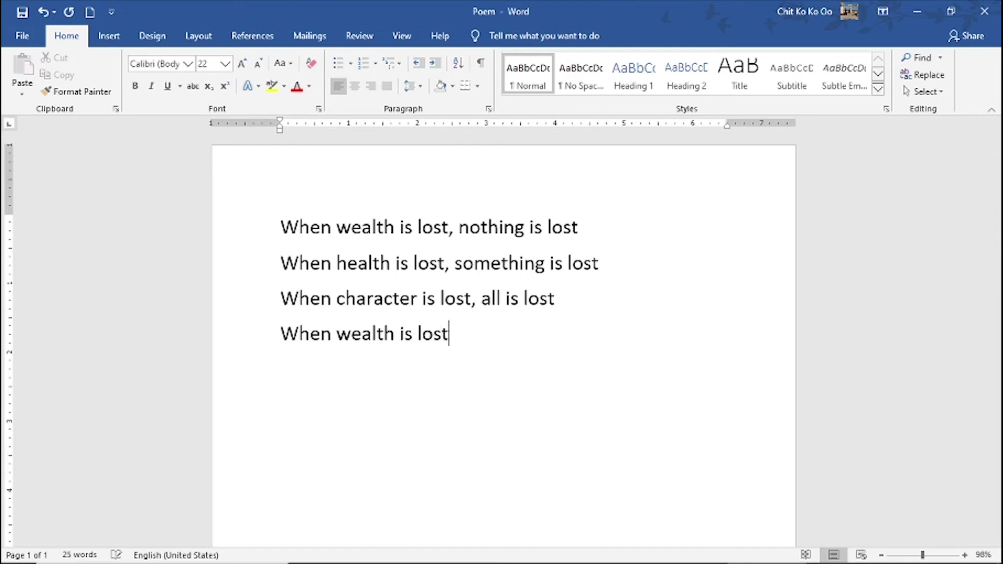
type(", nothing")
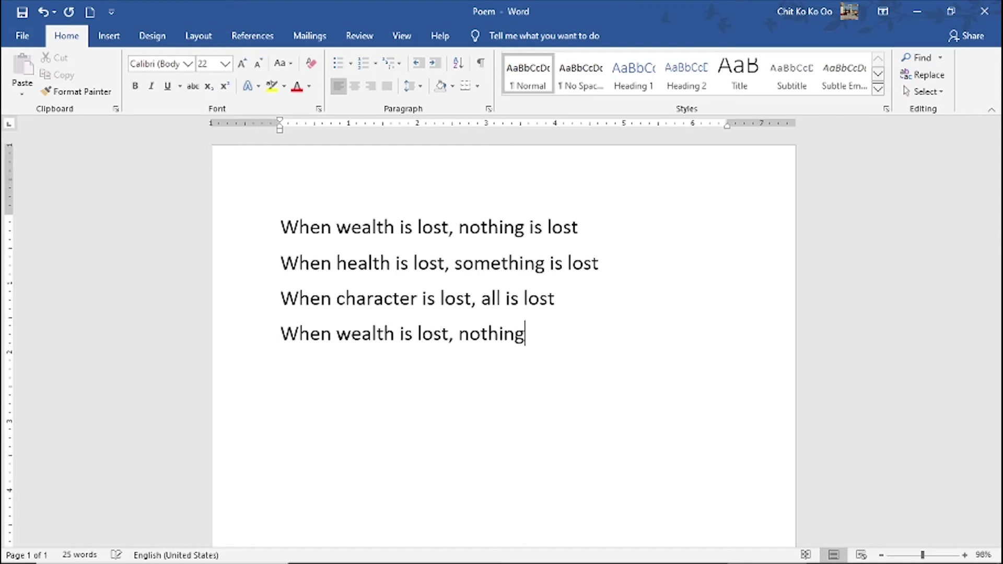
type(" is lost")
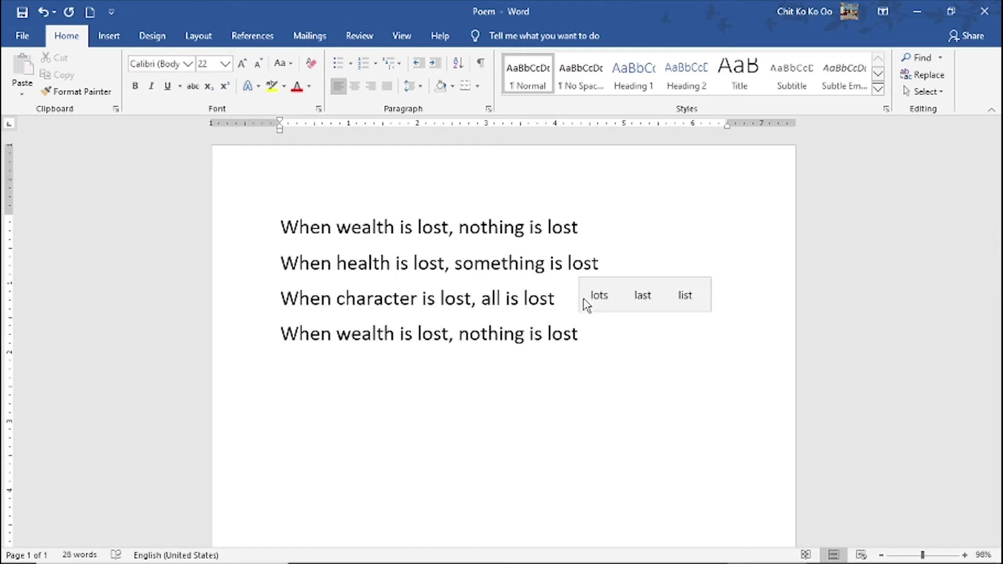
left_click(21, 16)
left_click(23, 37)
left_click(65, 205)
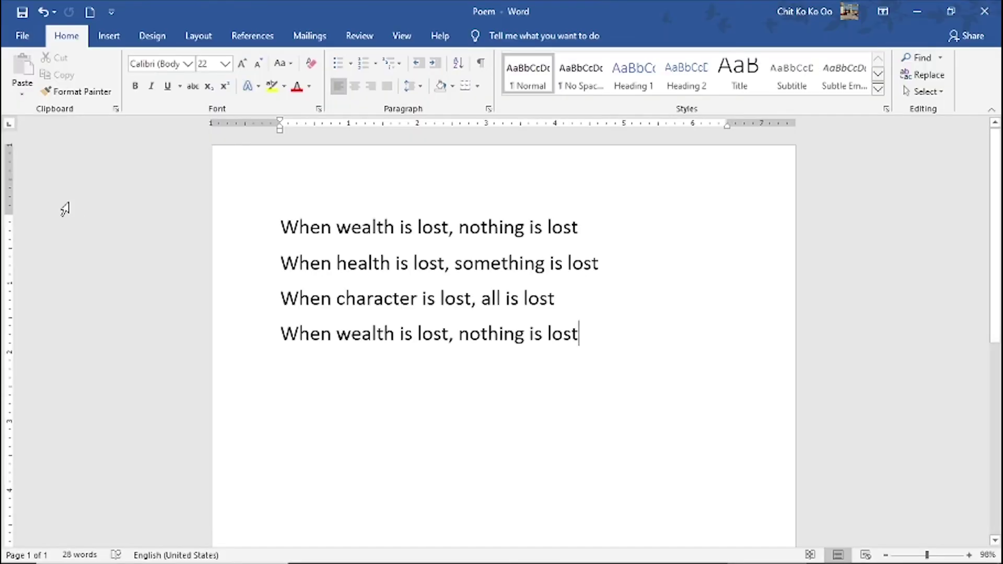
left_click(413, 333)
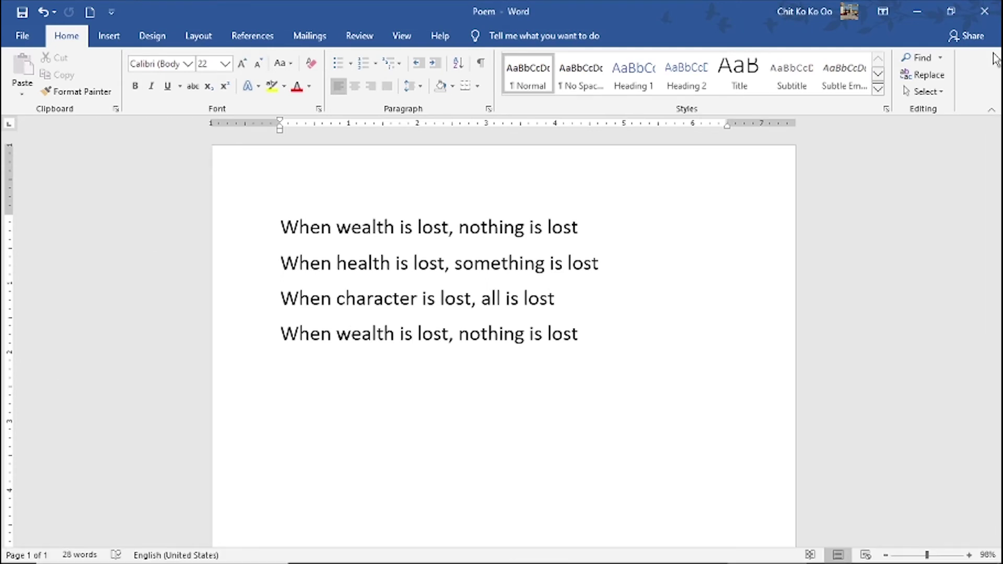
Close Poem, minimize Word, move the Poem icon lower, and reopen it from the desktop
left_click(981, 17)
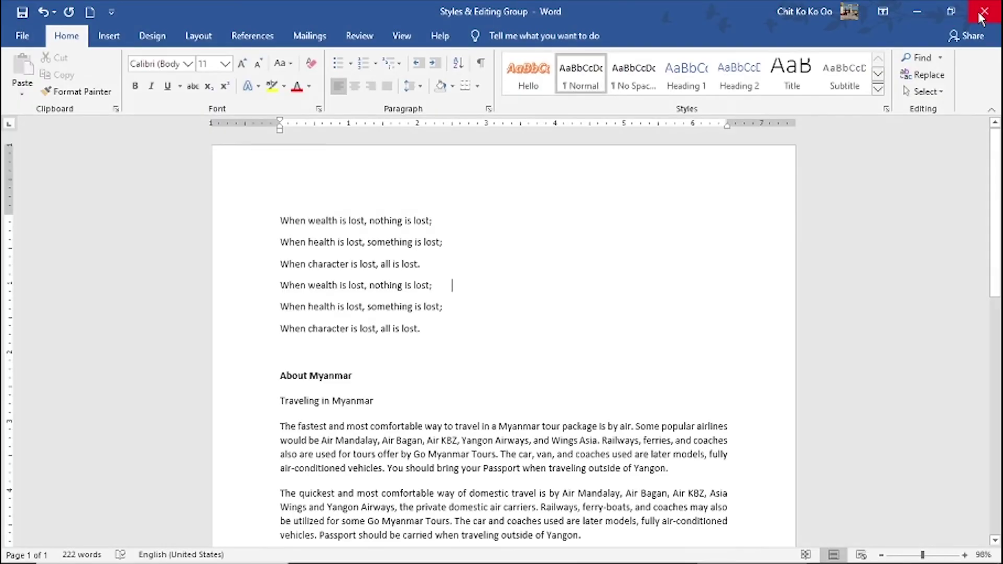
left_click(927, 11)
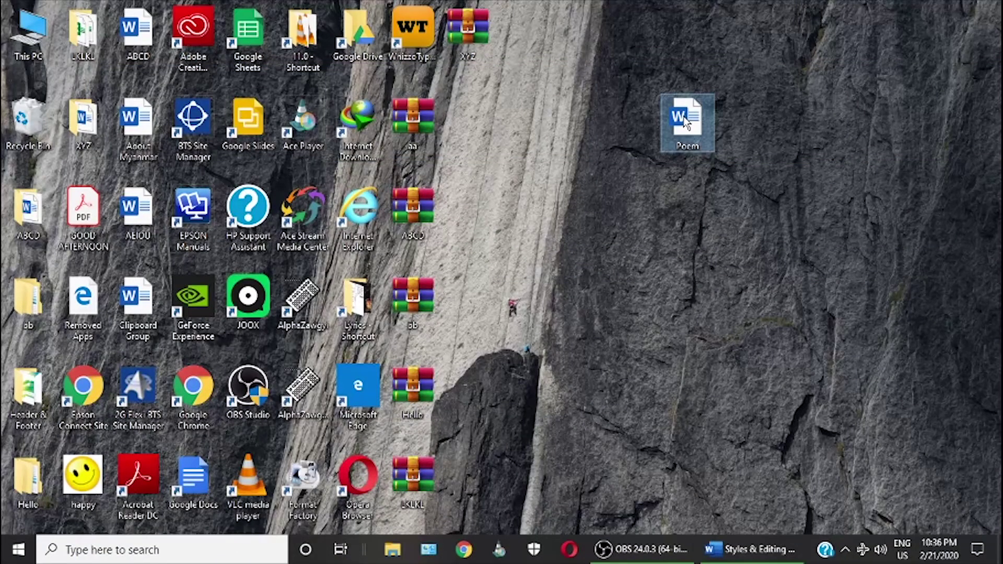
left_click_drag(684, 121, 629, 210)
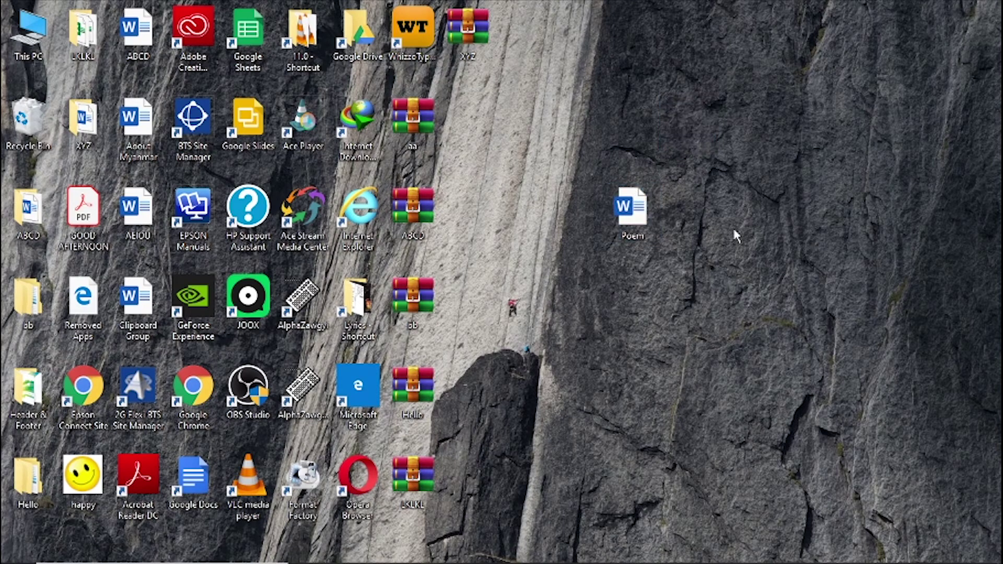
double_click(649, 207)
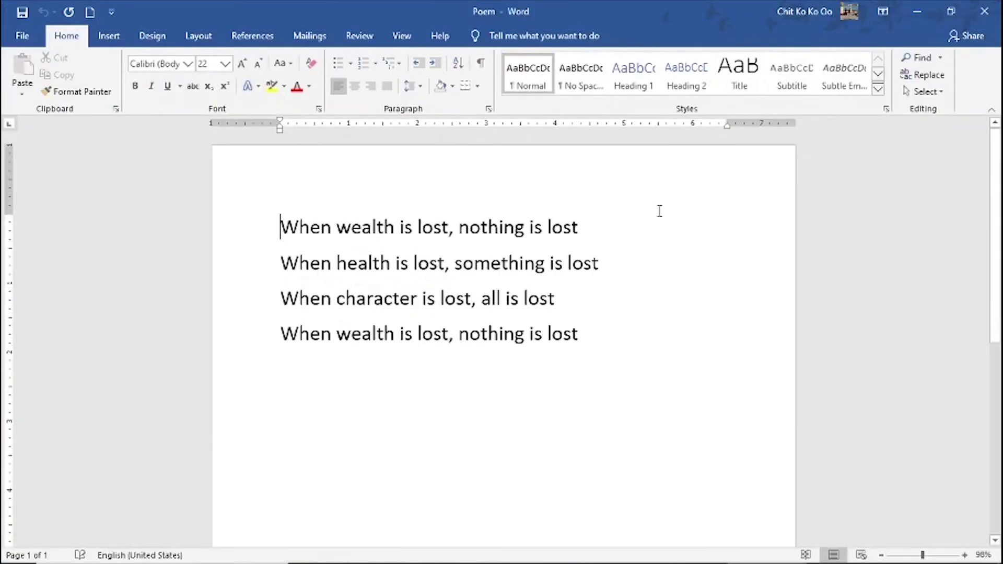
Select the poem's fourth line, 'When wealth is lost, nothing is lost', then deselect it
left_click_drag(277, 333, 623, 348)
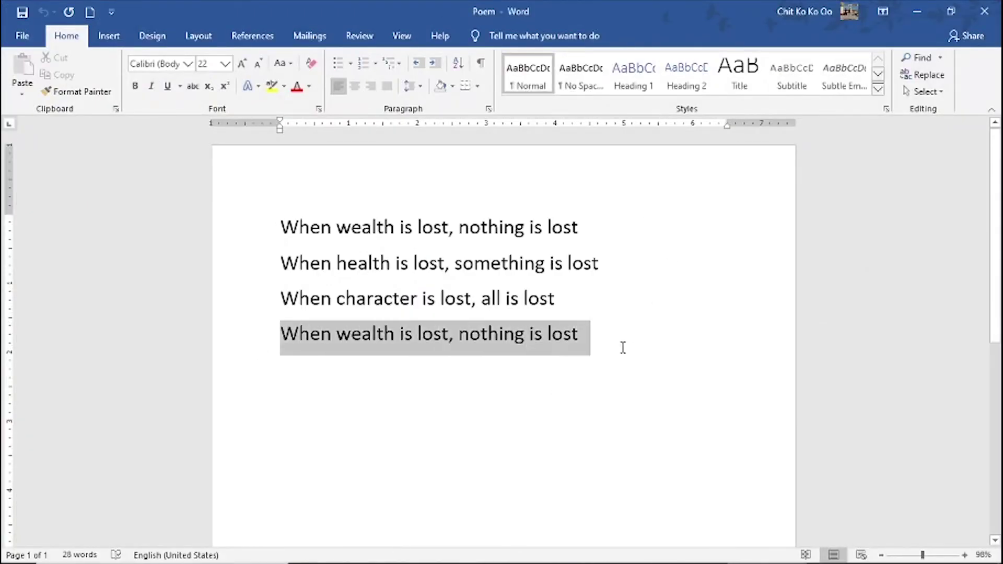
left_click(629, 410)
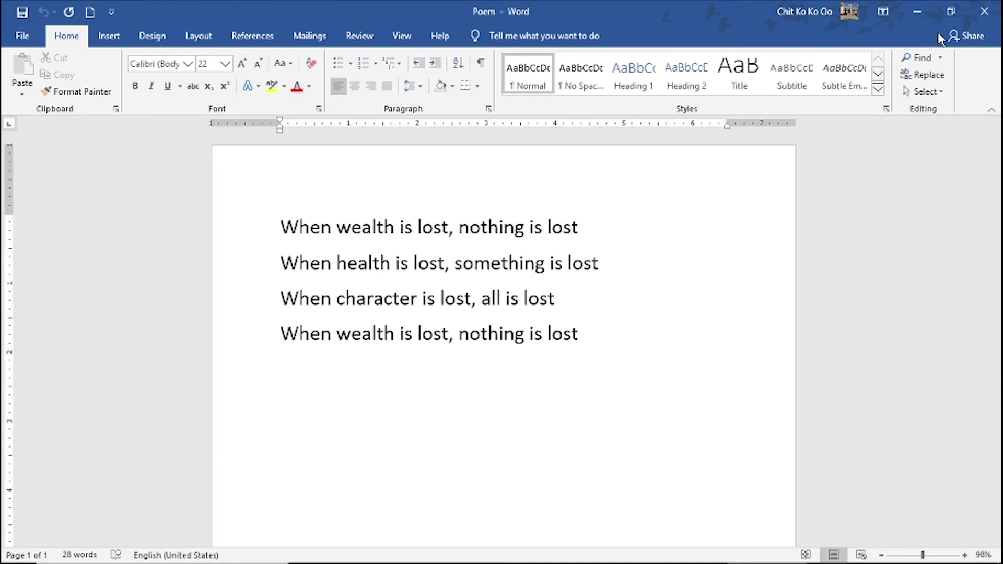
Close the Poem document to reveal the Styles & Editing Group document
left_click(984, 16)
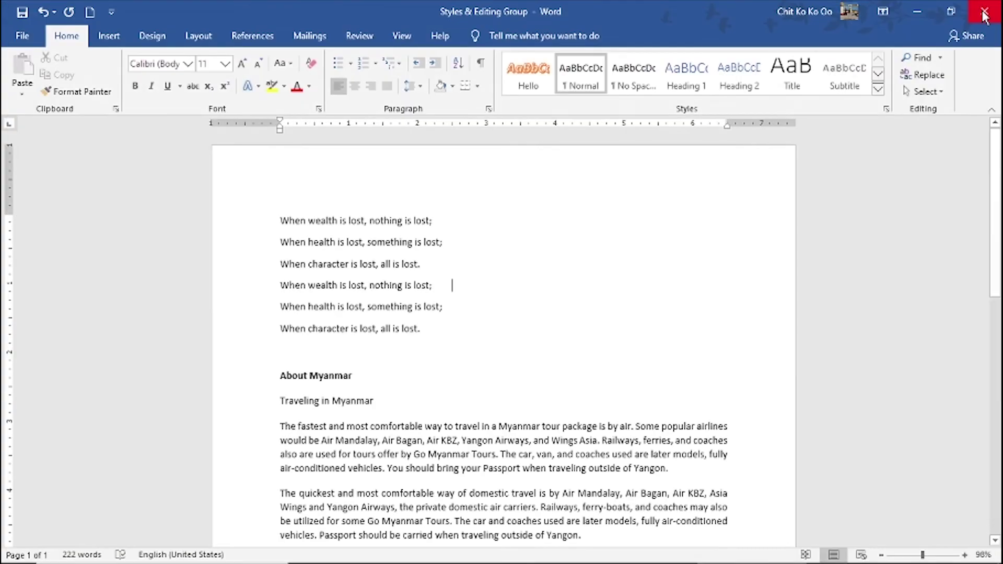
scroll(433, 324, "up", 10)
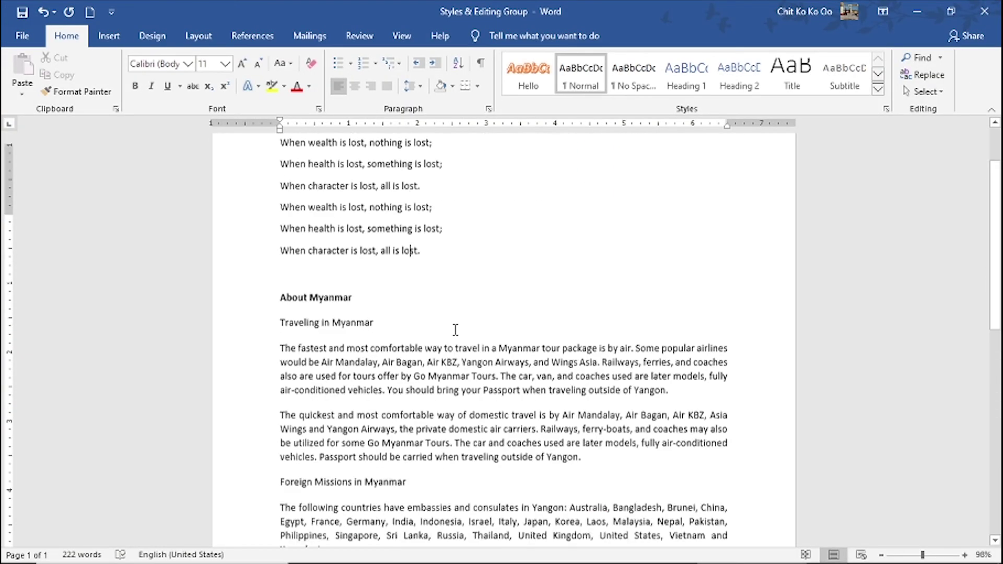
scroll(496, 319, "up", 2)
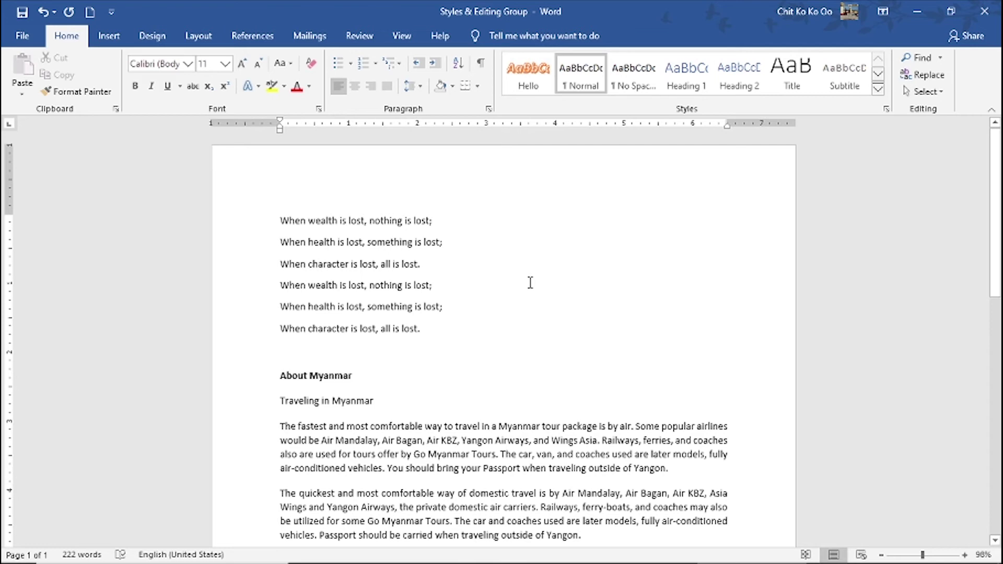
Browse to the Desktop from File > Open, select Poem, then cancel and return
left_click(22, 35)
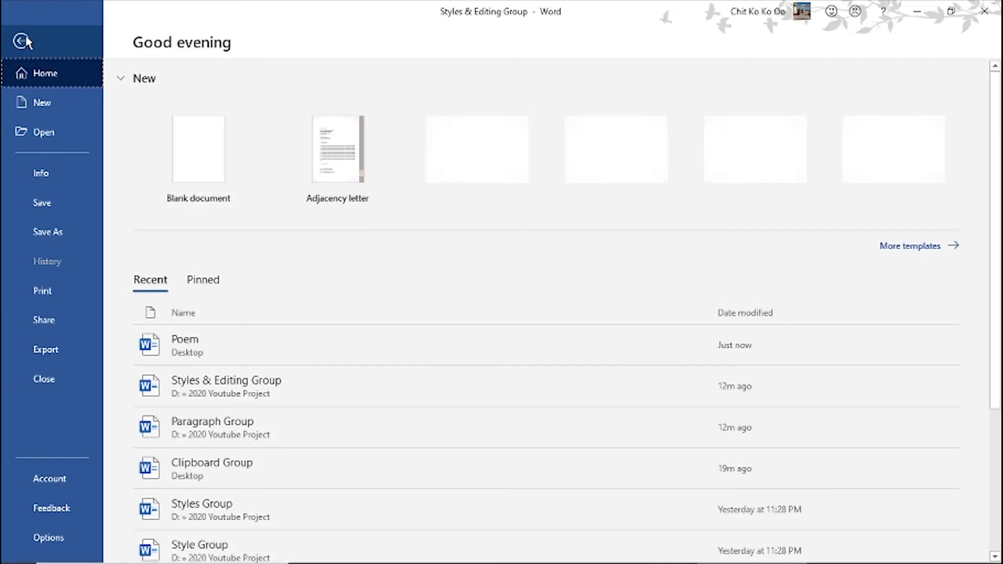
left_click(58, 132)
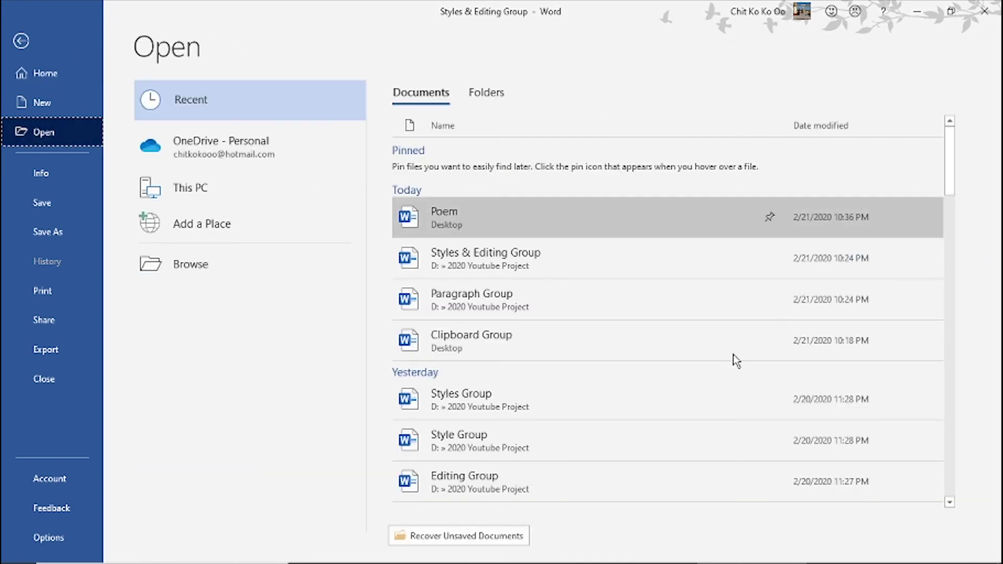
left_click(219, 269)
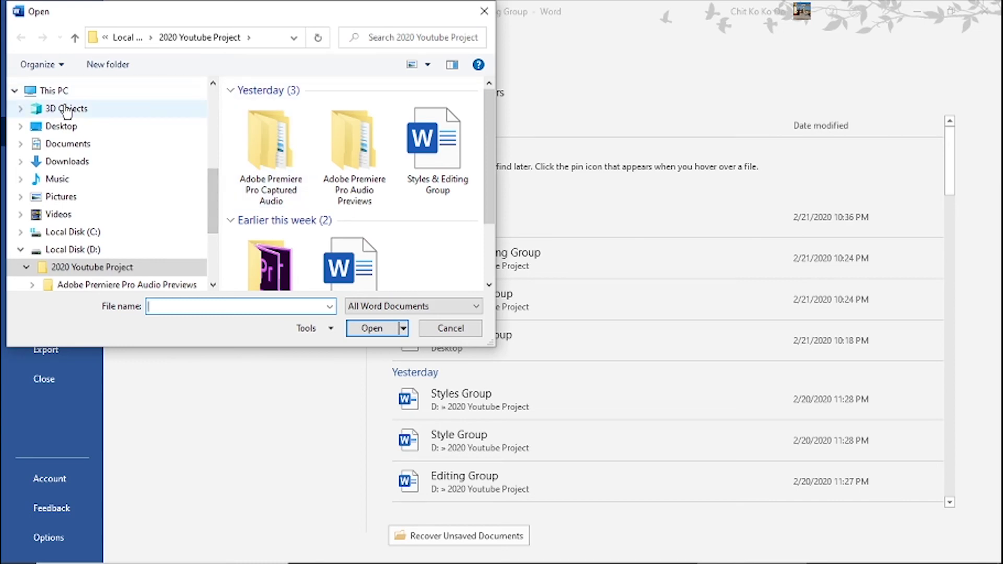
scroll(217, 157, "up", 5)
scroll(177, 110, "up", 5)
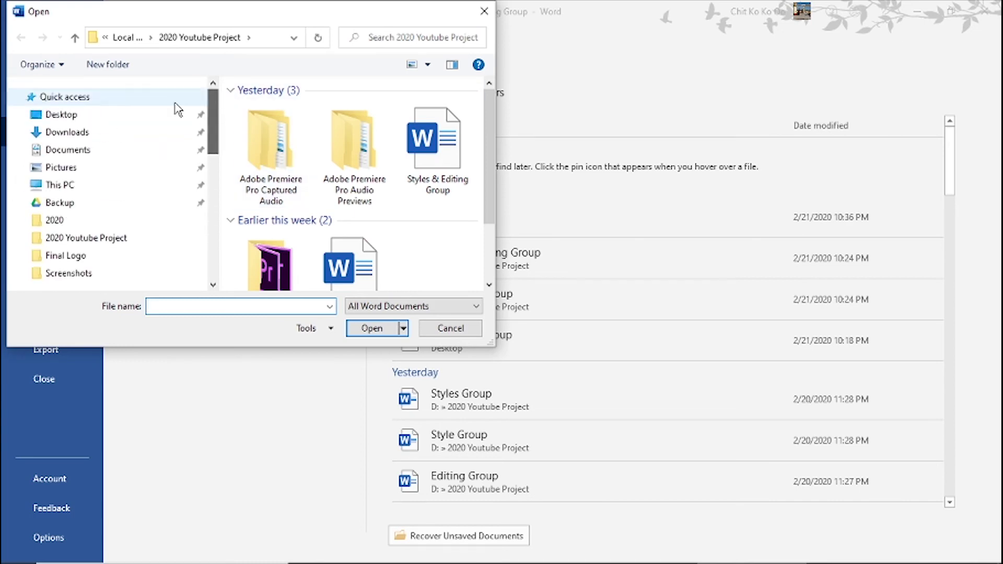
left_click(83, 115)
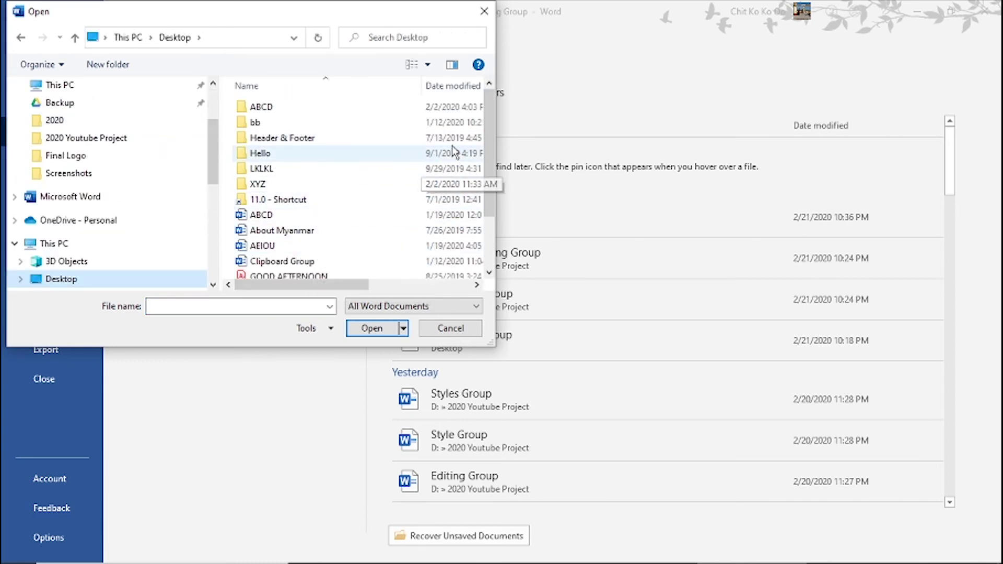
left_click_drag(494, 175, 493, 222)
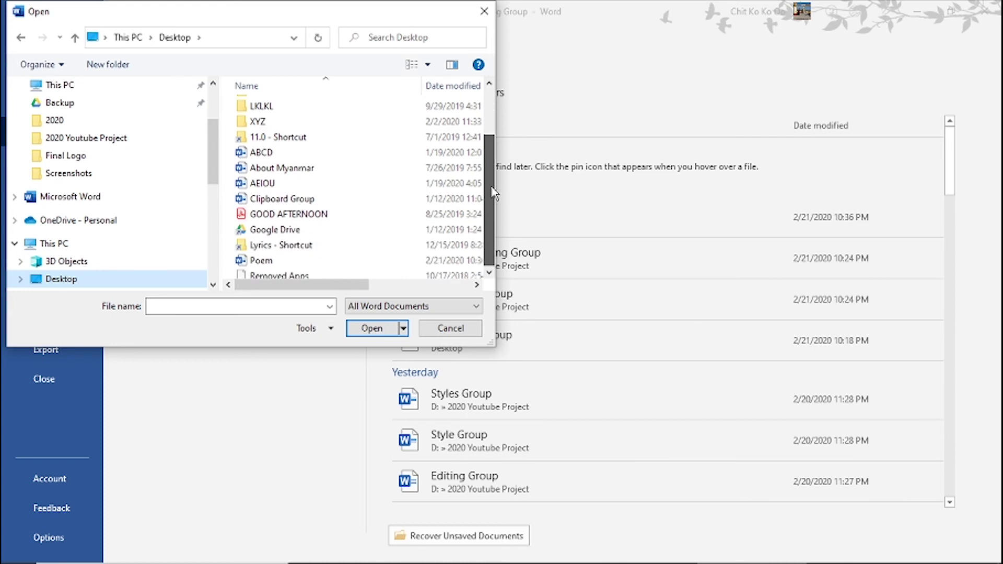
left_click(282, 257)
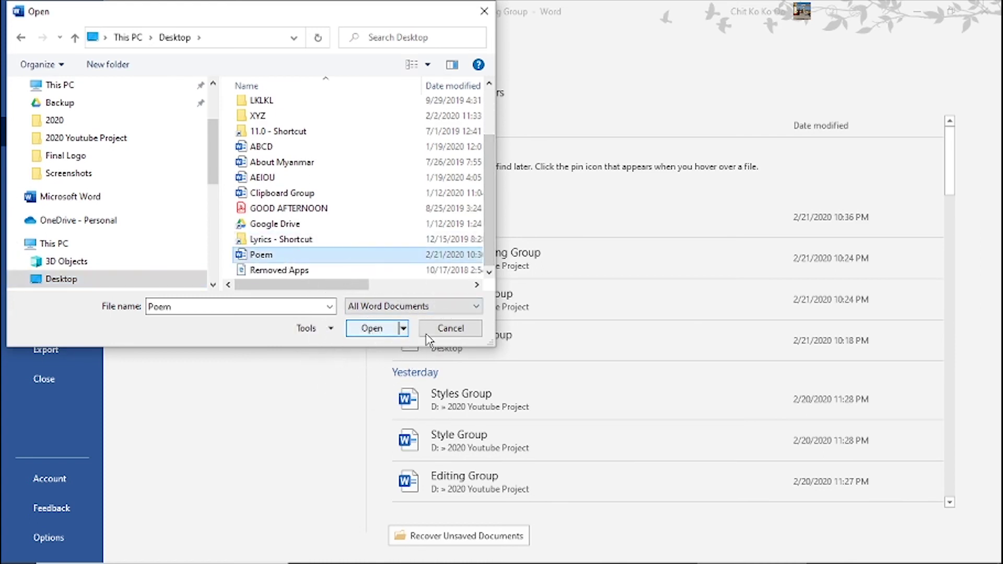
left_click(448, 329)
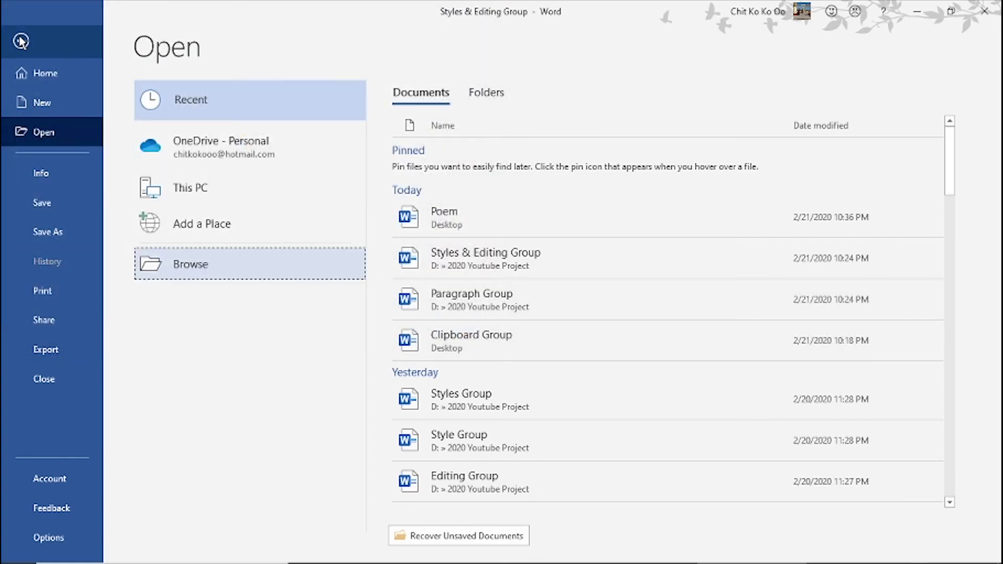
left_click(21, 40)
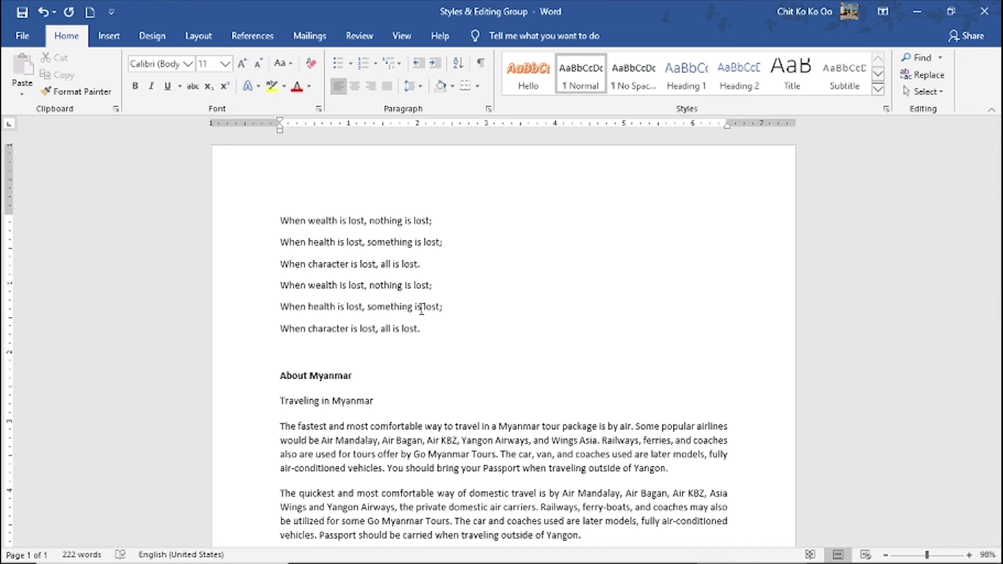
Reopen Poem from the Desktop through Ctrl+O and the Browse window
key("ctrl+o")
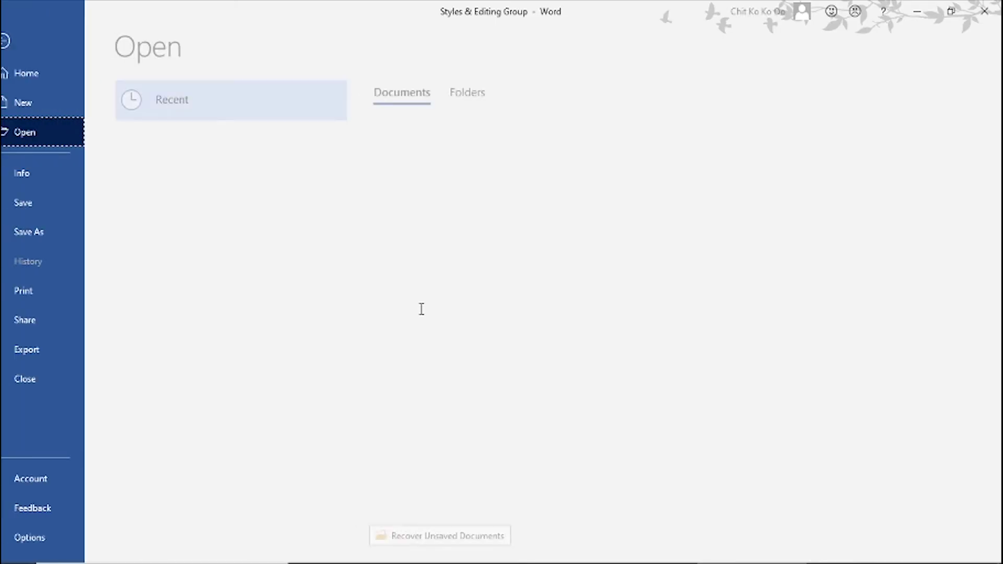
left_click(218, 276)
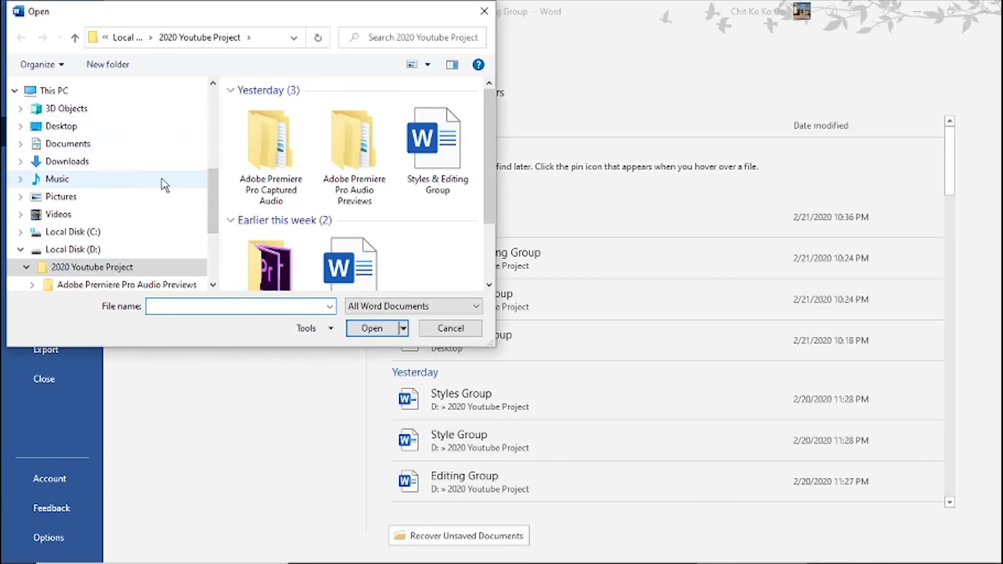
left_click(105, 37)
left_click(134, 74)
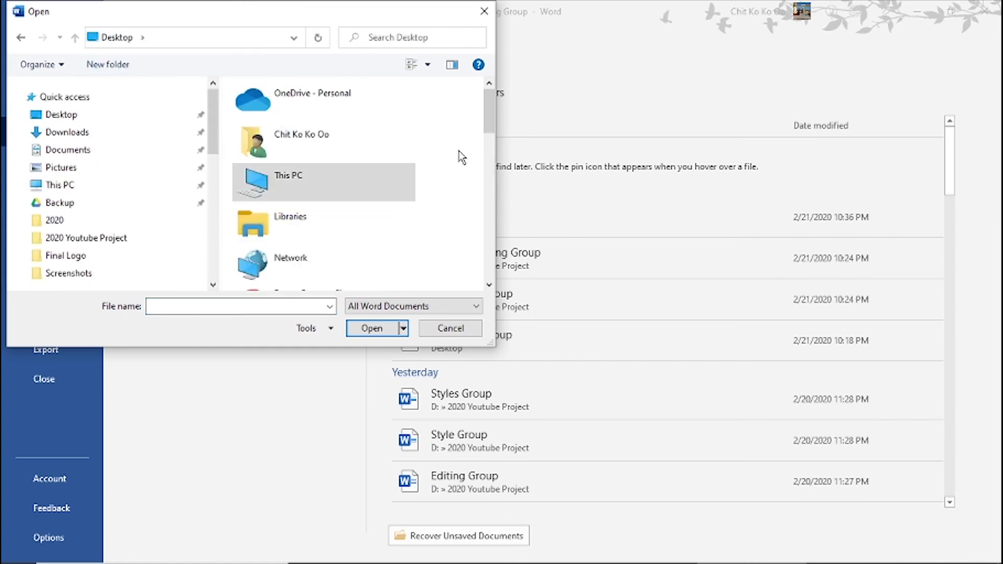
left_click_drag(495, 117, 488, 267)
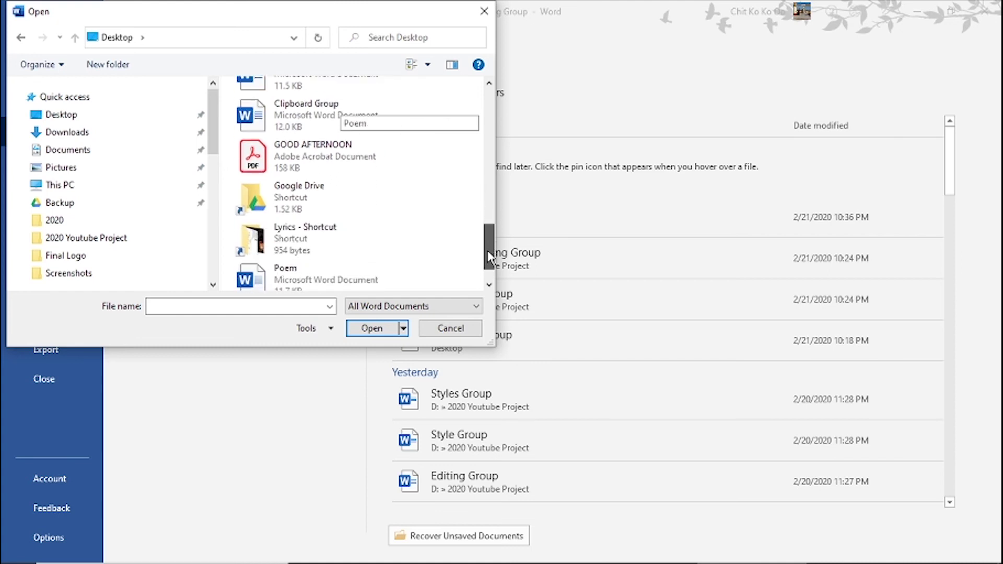
left_click(319, 241)
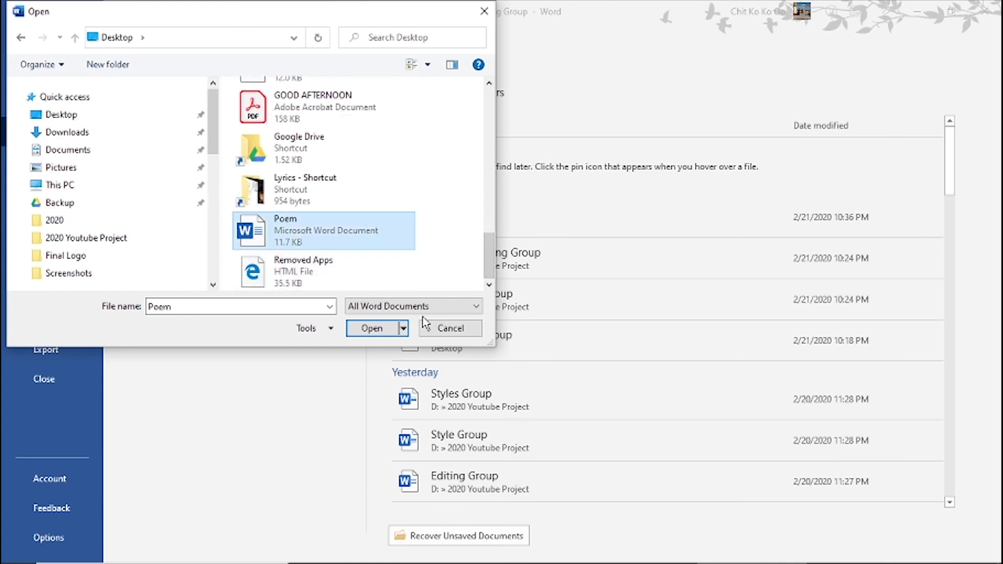
left_click(358, 329)
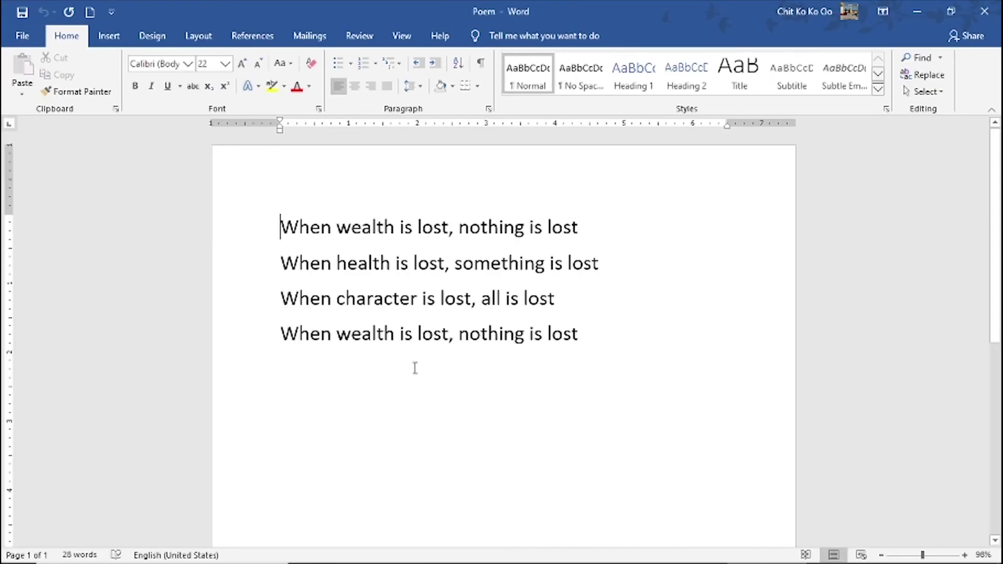
Visit the File view and come back unchanged, leaving the cursor at line 1's end
left_click(452, 373)
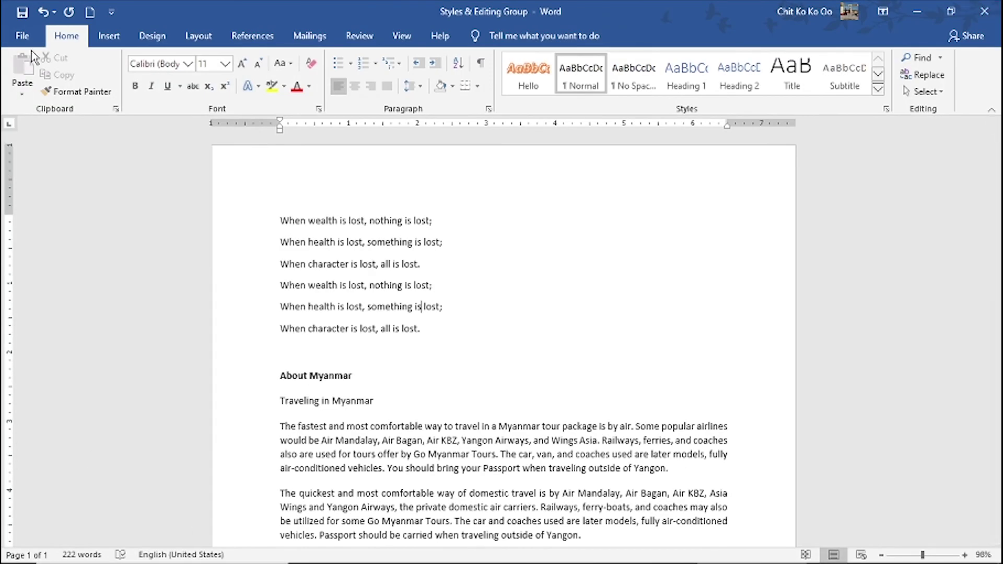
left_click(23, 35)
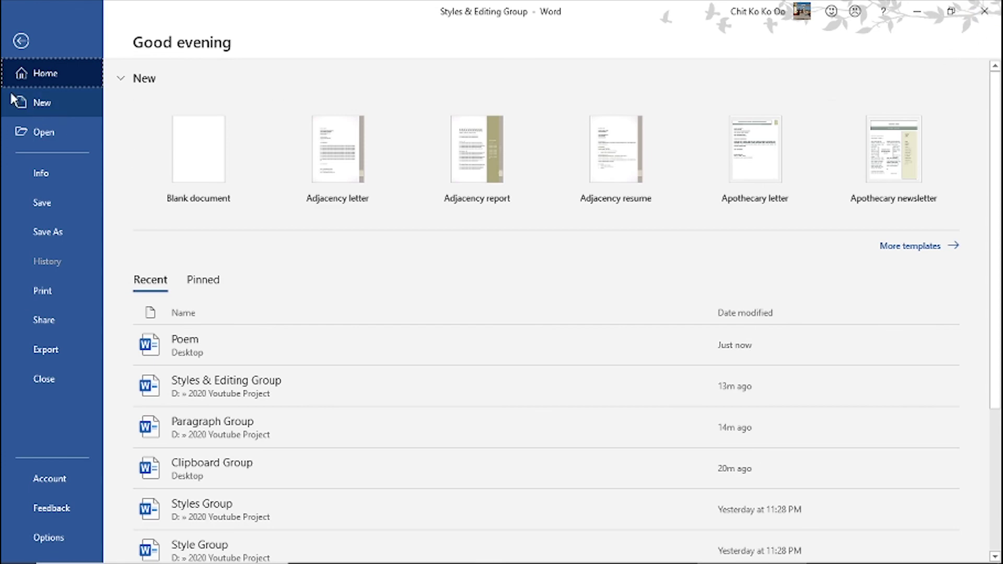
left_click(21, 41)
left_click(550, 228)
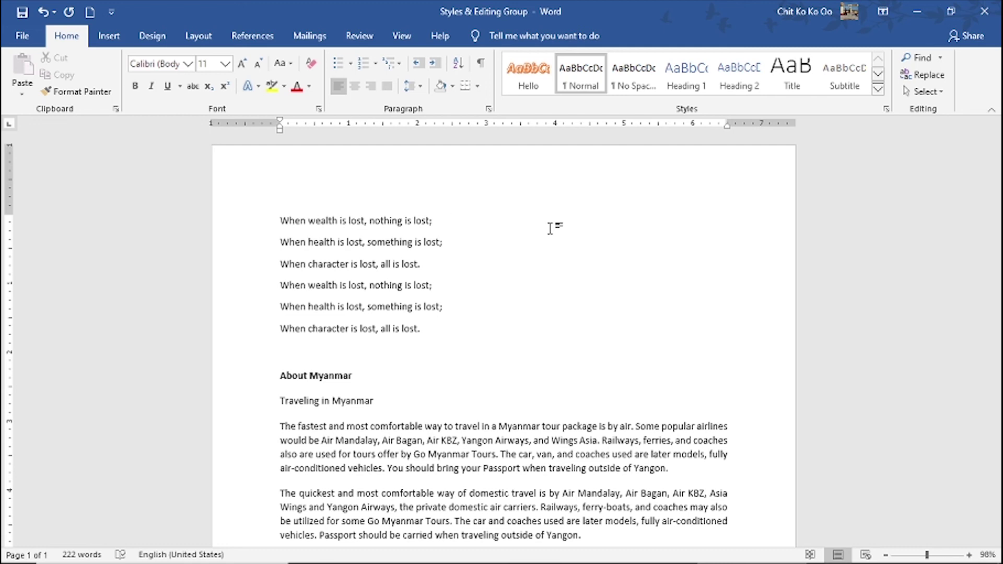
Close Styles & Editing Group with Alt+F4, choosing Don't Save
key("alt+F4")
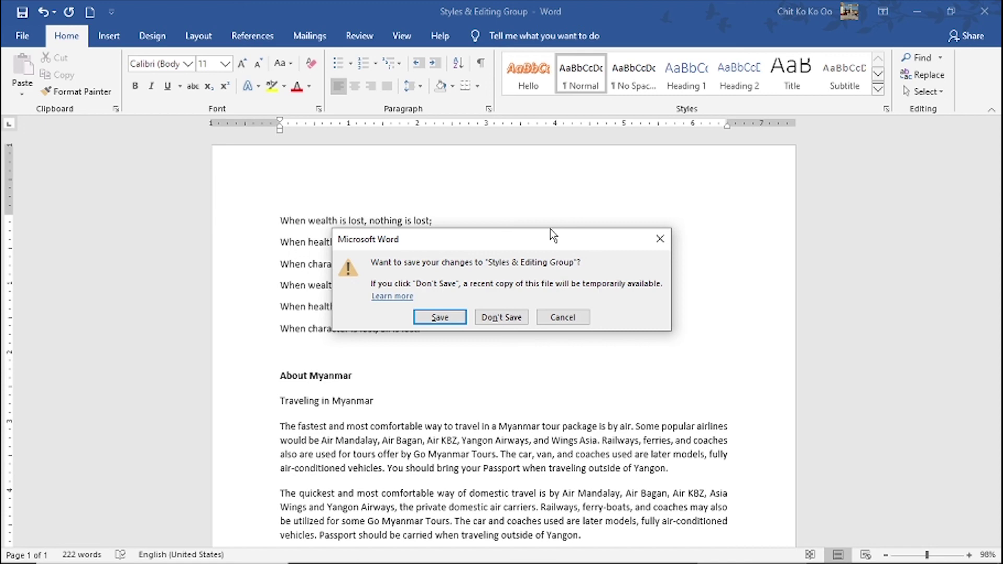
left_click(501, 317)
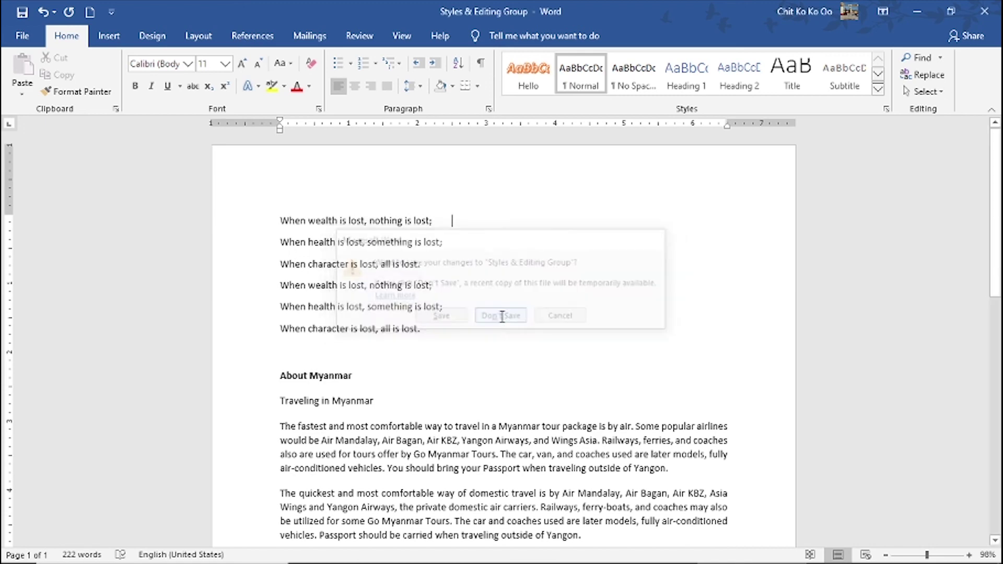